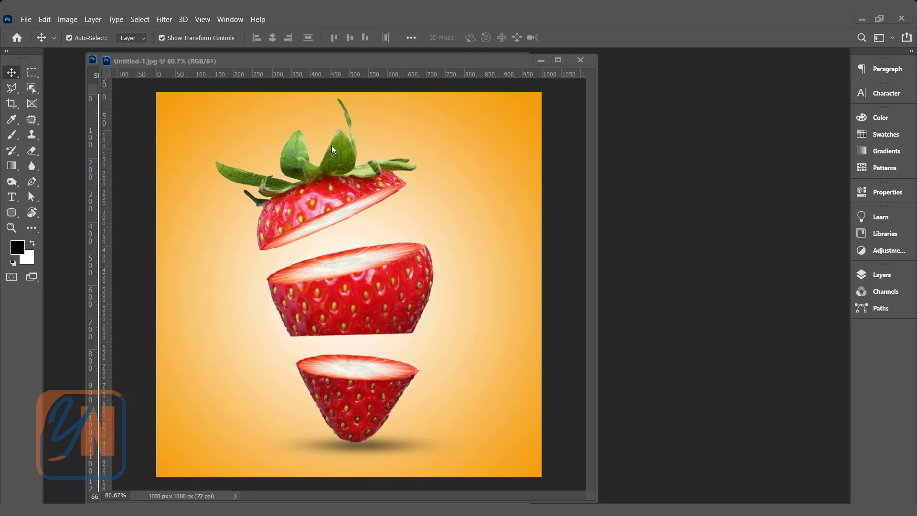
Close the finished example image and float the whole-strawberry photo in its own window beside the sliced strawberry image
click(580, 60)
drag(322, 74, 413, 94)
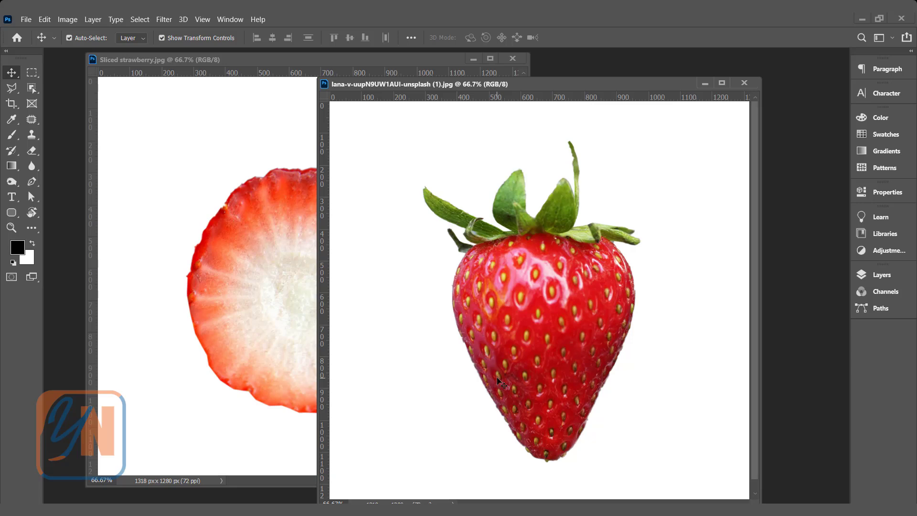
click(242, 206)
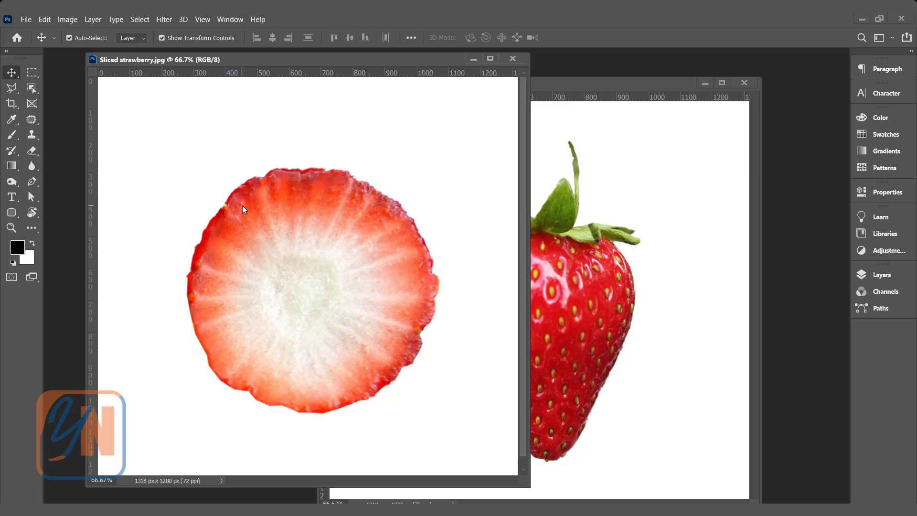
click(605, 155)
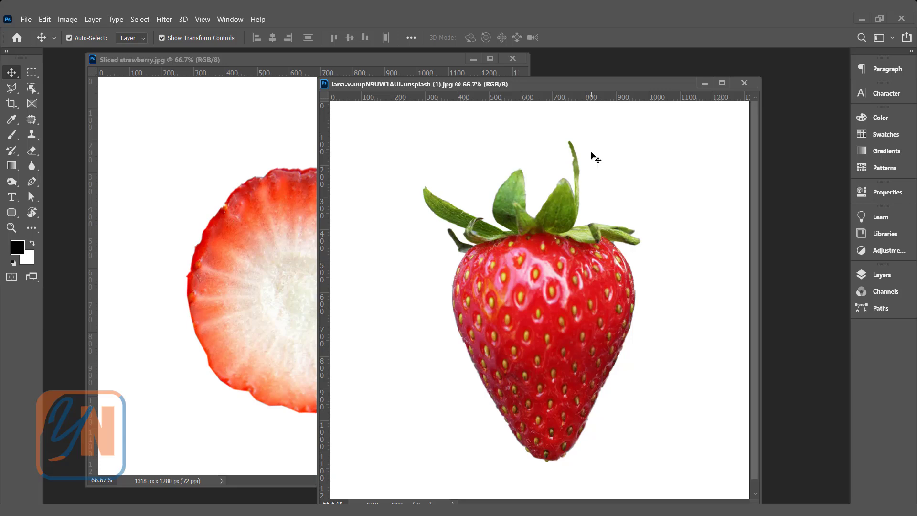
Create a new 1000 x 1000 px RGB document at 72 ppi with a white background and display its layers
click(28, 21)
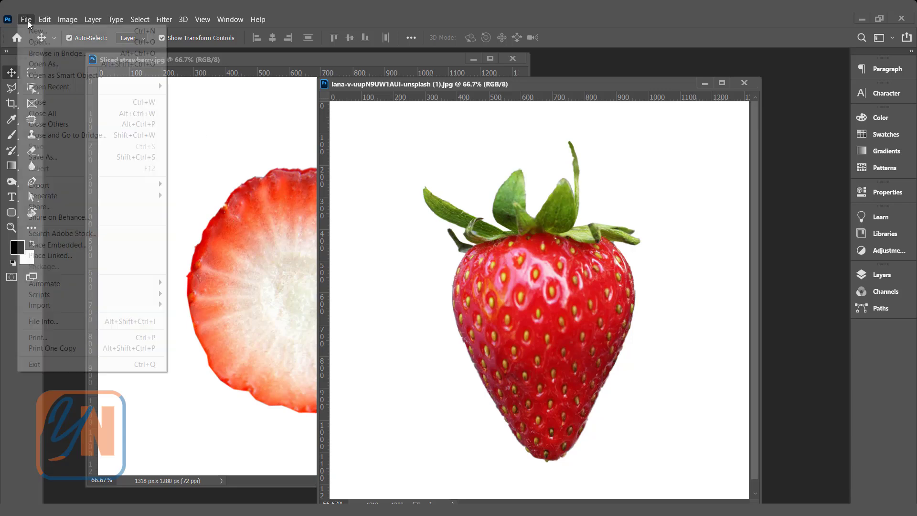
click(36, 33)
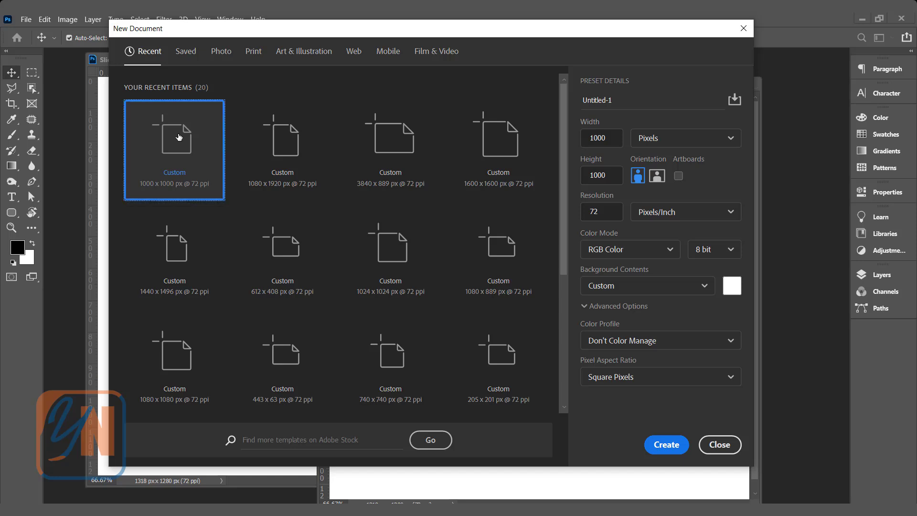
click(665, 443)
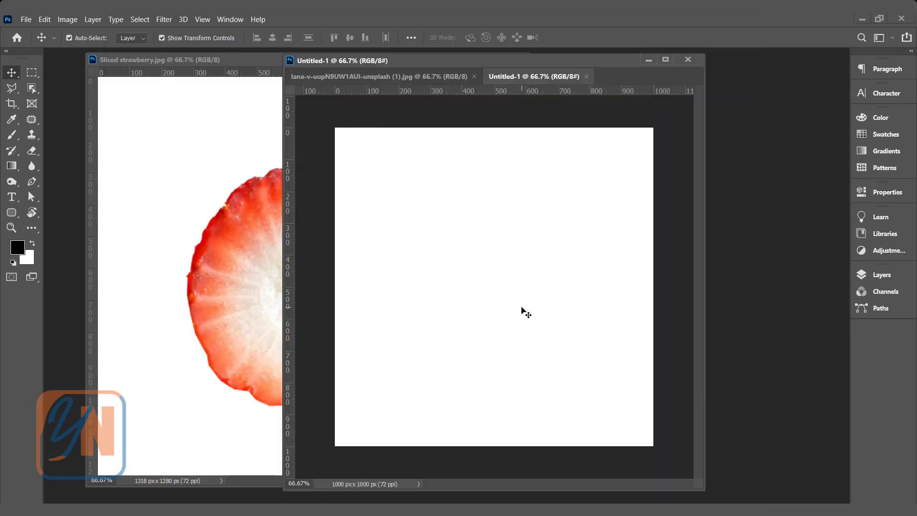
click(888, 274)
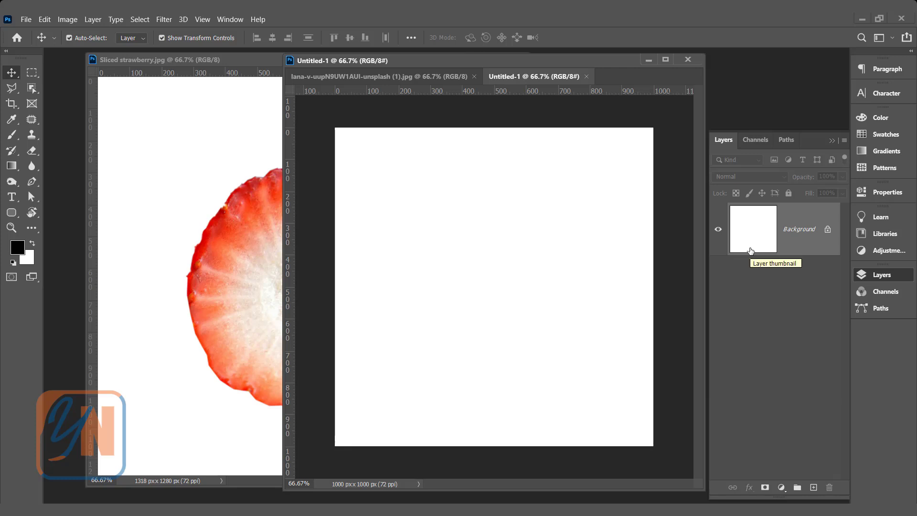
Fill the background with a reversed radial gradient, white at the centre and fading outward to an orange foreground colour with hue 42
click(18, 251)
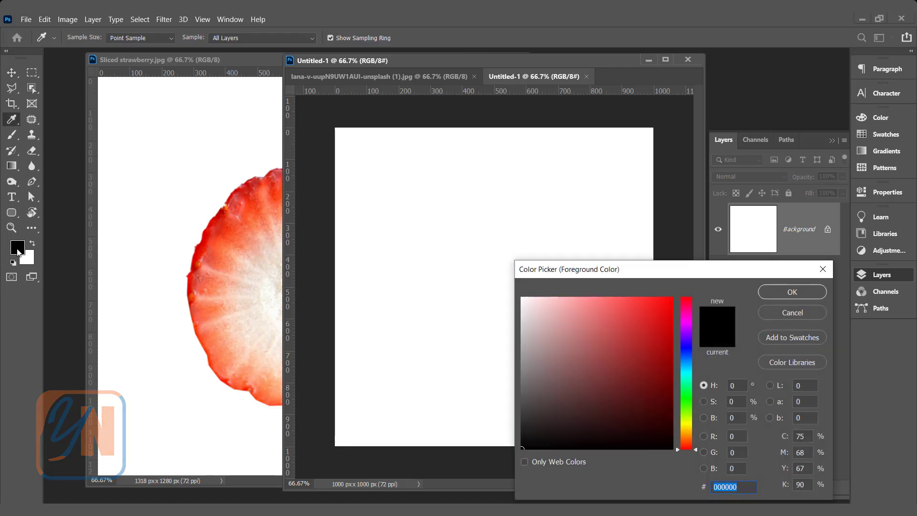
click(686, 431)
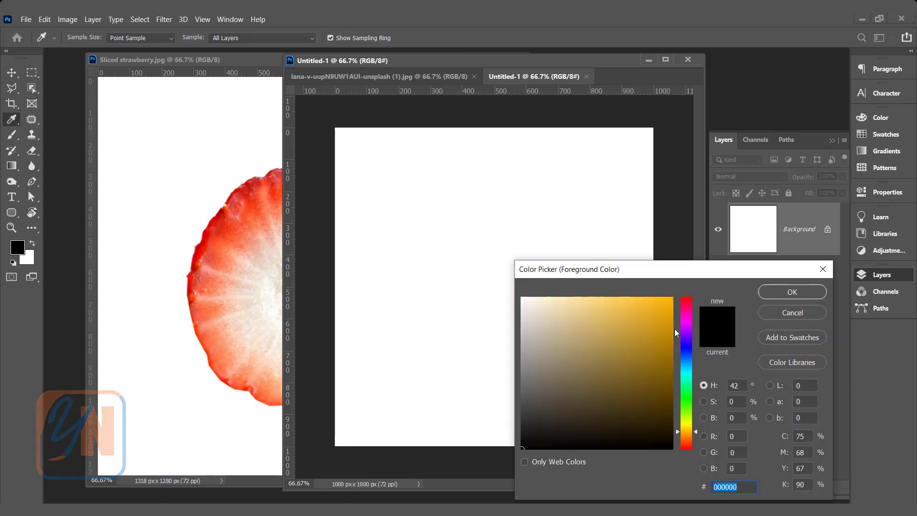
click(672, 303)
click(786, 293)
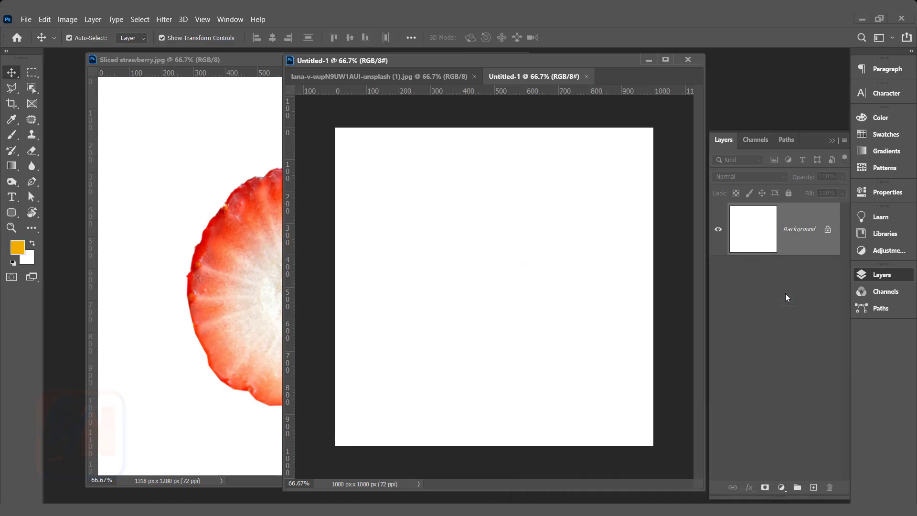
click(12, 166)
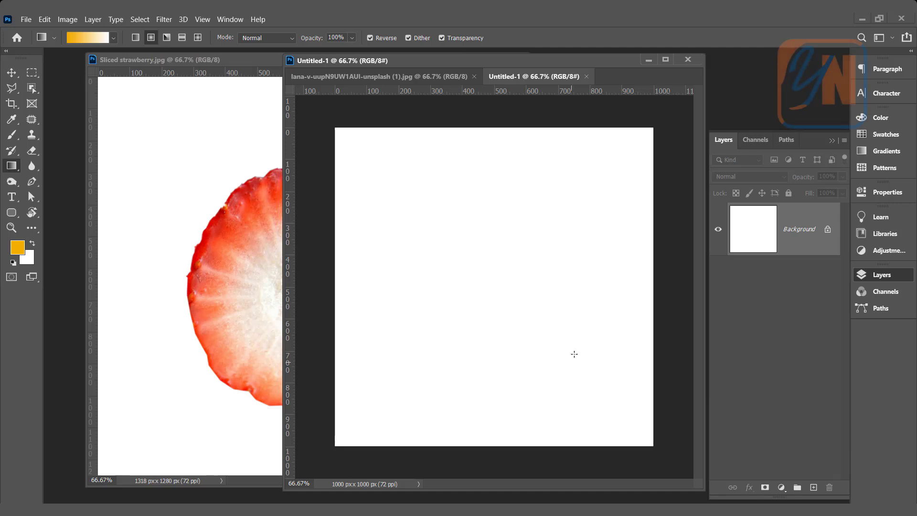
drag(498, 292, 681, 112)
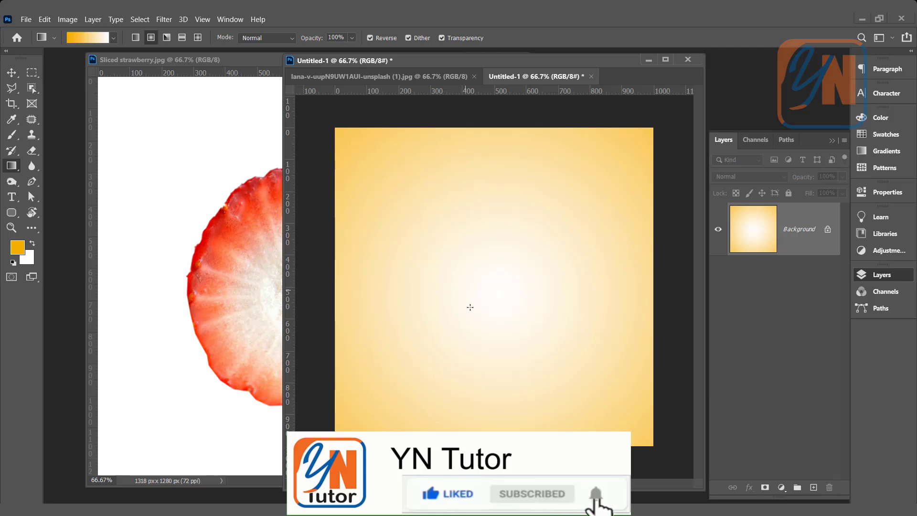
Float the whole-strawberry photo in a separate window and select the entire strawberry, leaves included, with the Object Selection Tool
drag(403, 76, 207, 115)
drag(352, 110, 327, 93)
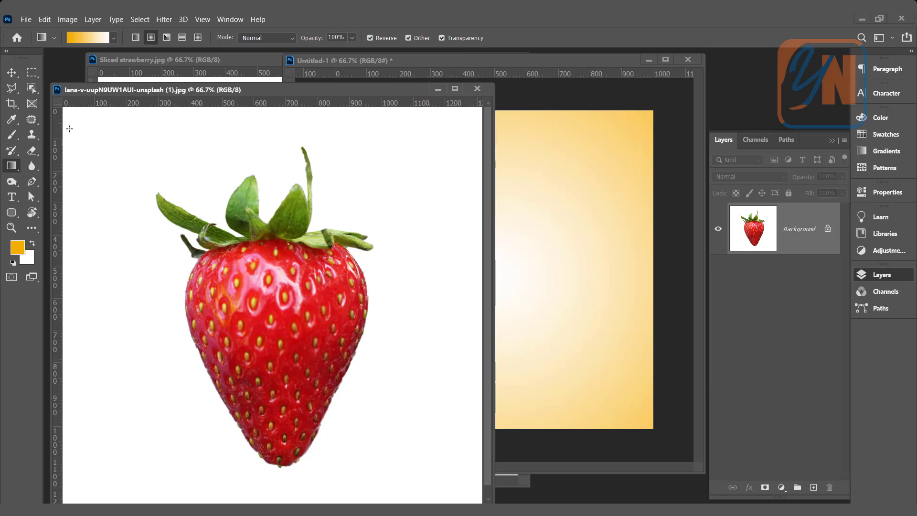
click(34, 93)
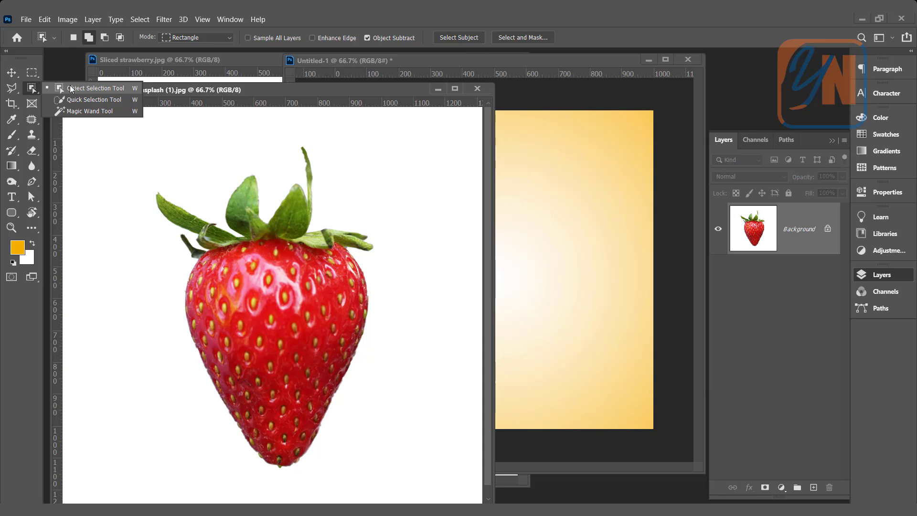
click(71, 88)
drag(143, 129, 394, 483)
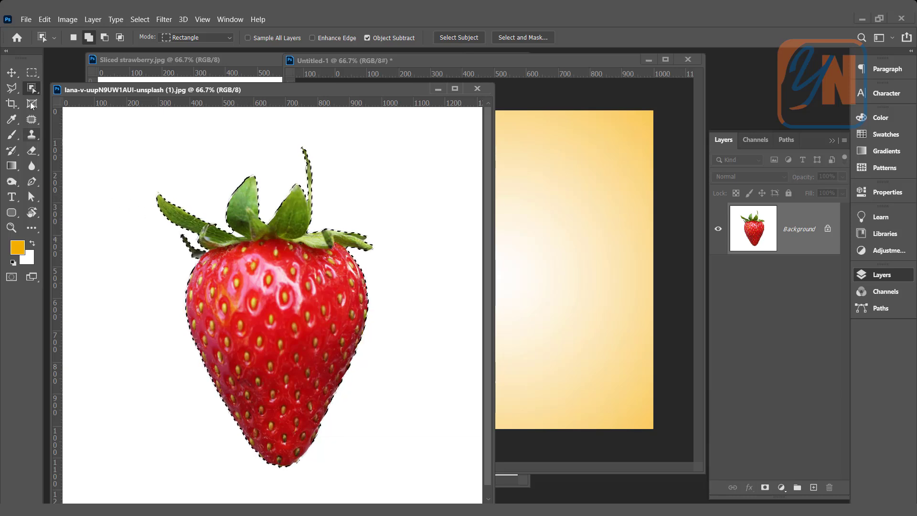
Subtract the small background gap between the leaves and the fruit from the selection with the Polygonal Lasso
click(16, 89)
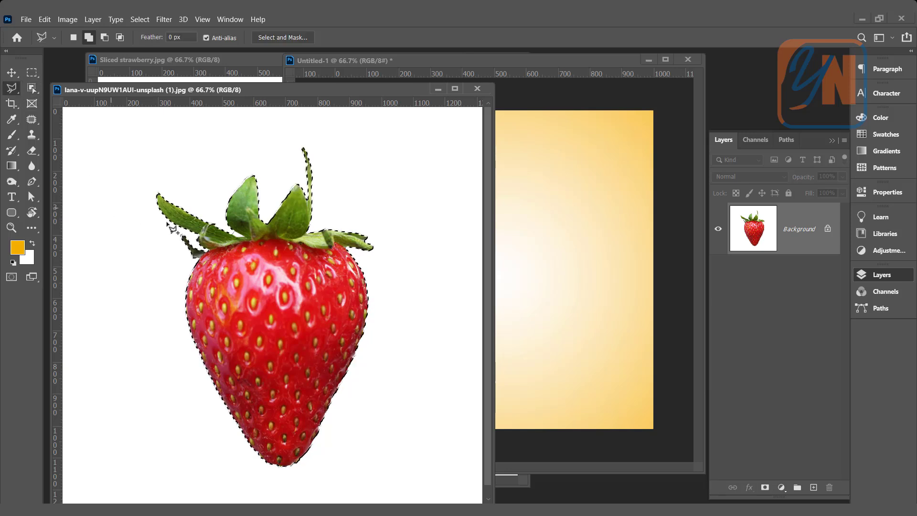
alt+click(232, 235)
click(247, 237)
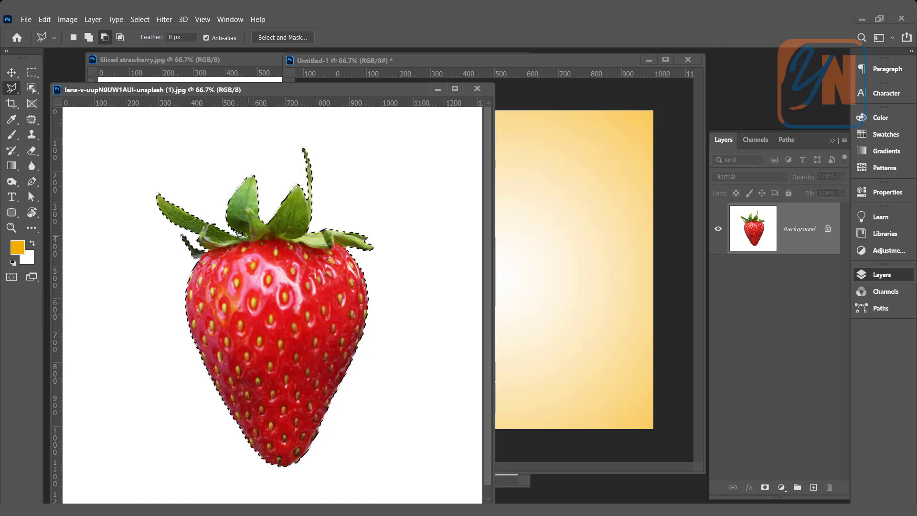
click(232, 234)
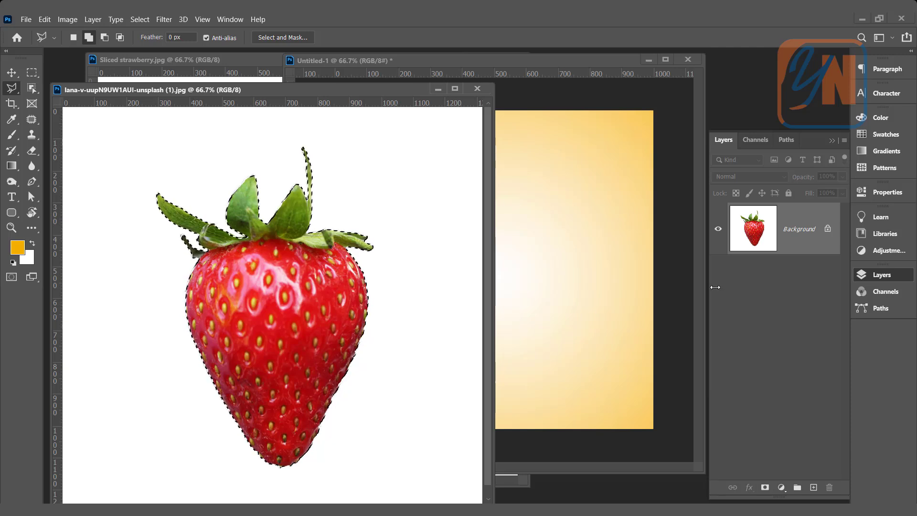
Place the selected strawberry in Untitled-1, centred on the gradient at 77.05% scale, and close its source photo
key(v)
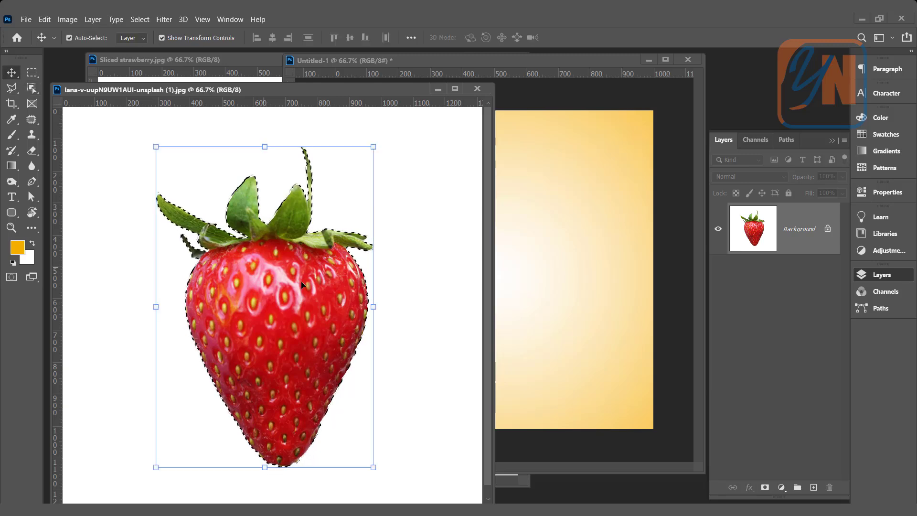
drag(274, 282, 536, 229)
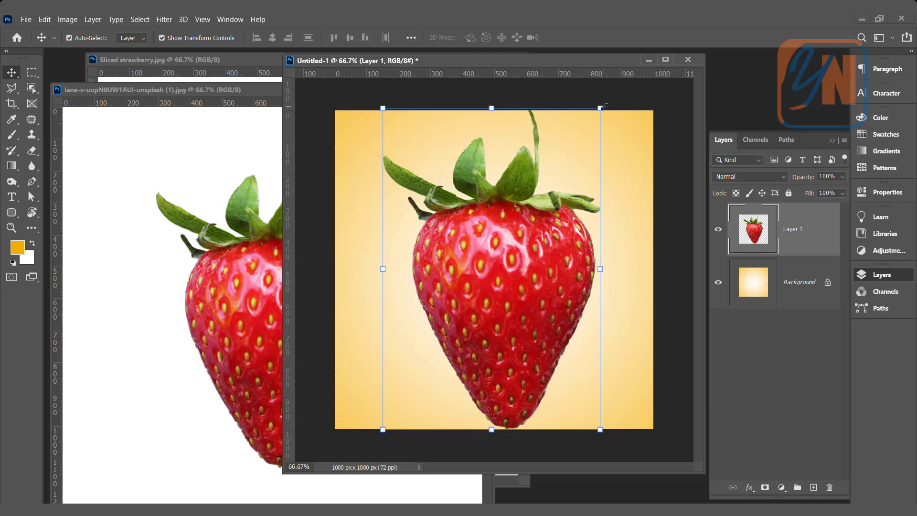
drag(601, 108, 550, 184)
drag(497, 297, 522, 266)
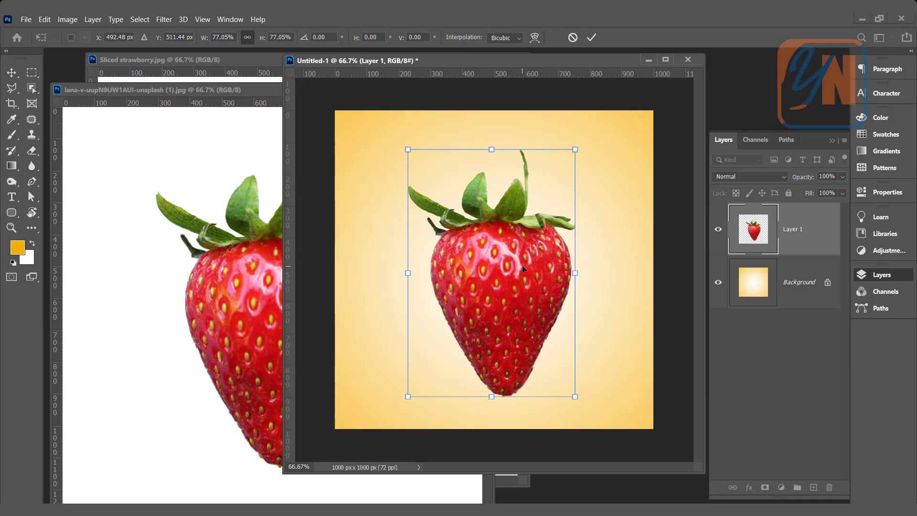
key(Return)
key(ctrl+Tab)
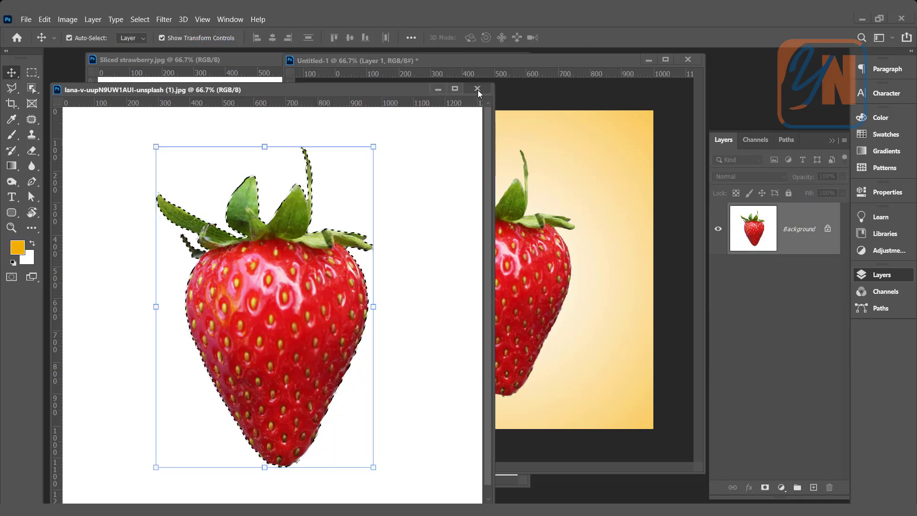
click(476, 90)
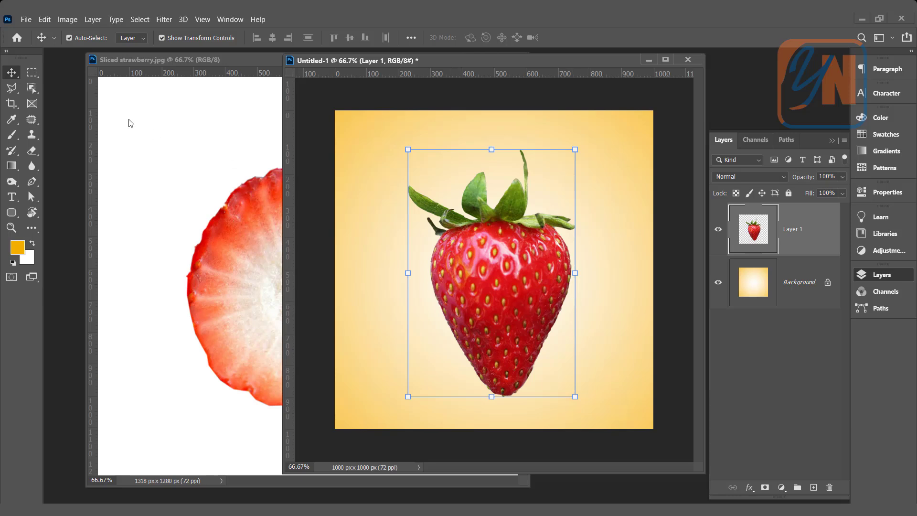
Outline the strawberry's leafy top with the Polygonal Lasso, running a slanted straight cut line across the upper part of the fruit
click(12, 91)
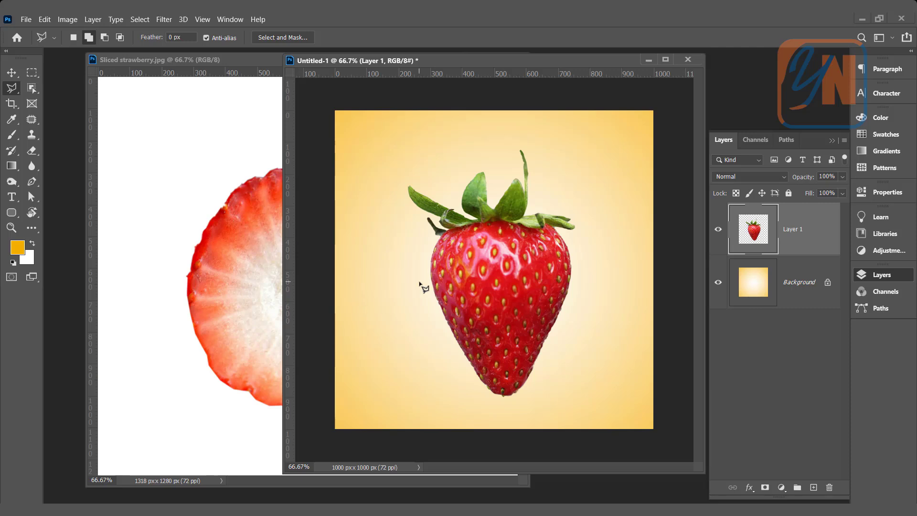
click(420, 281)
click(604, 237)
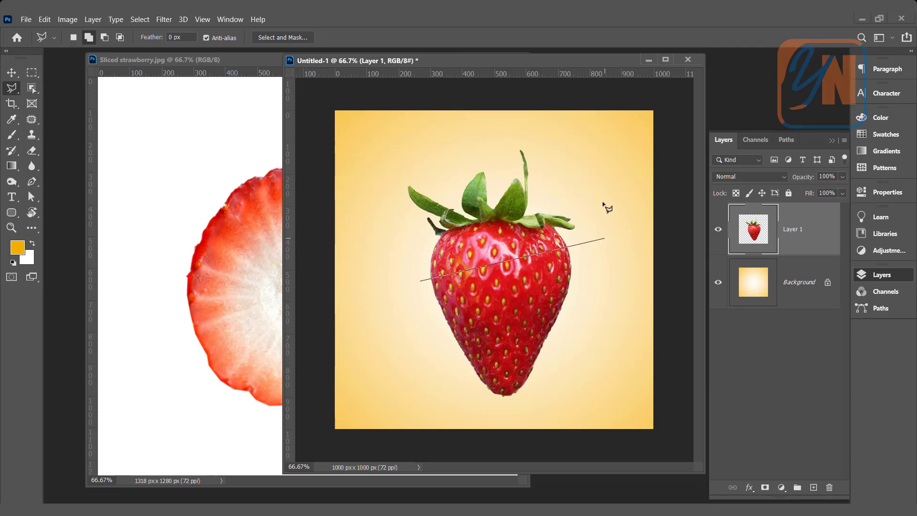
click(575, 135)
click(447, 120)
click(428, 131)
click(375, 161)
click(374, 236)
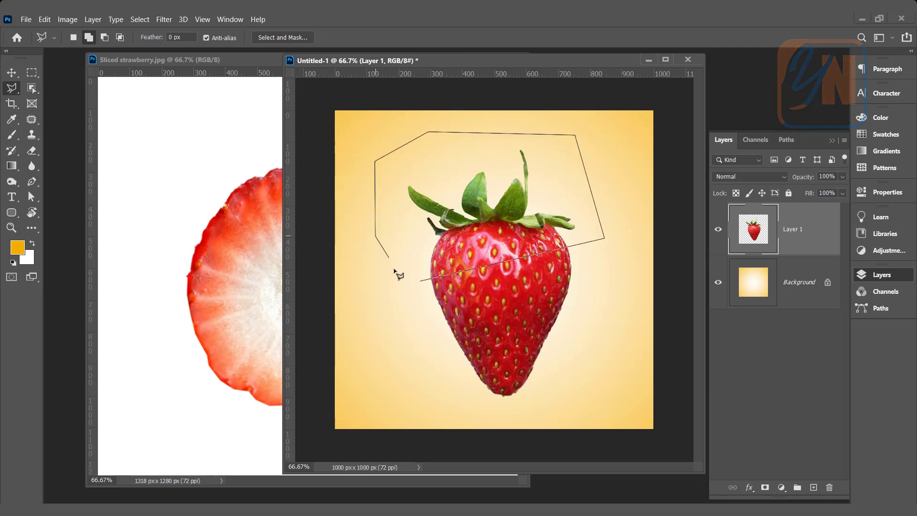
click(413, 279)
click(419, 281)
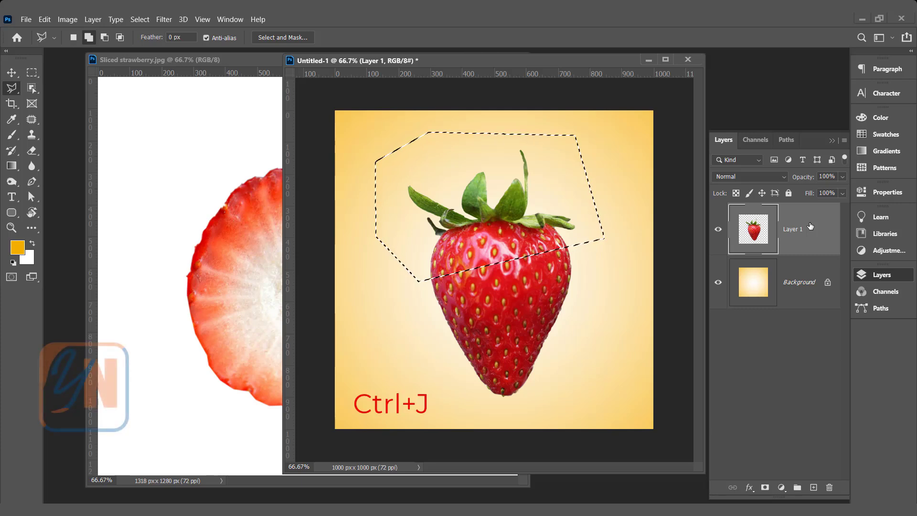
Cut the selected leafy top out of Layer 1 onto its own new layer and hide that layer
key(ctrl+j)
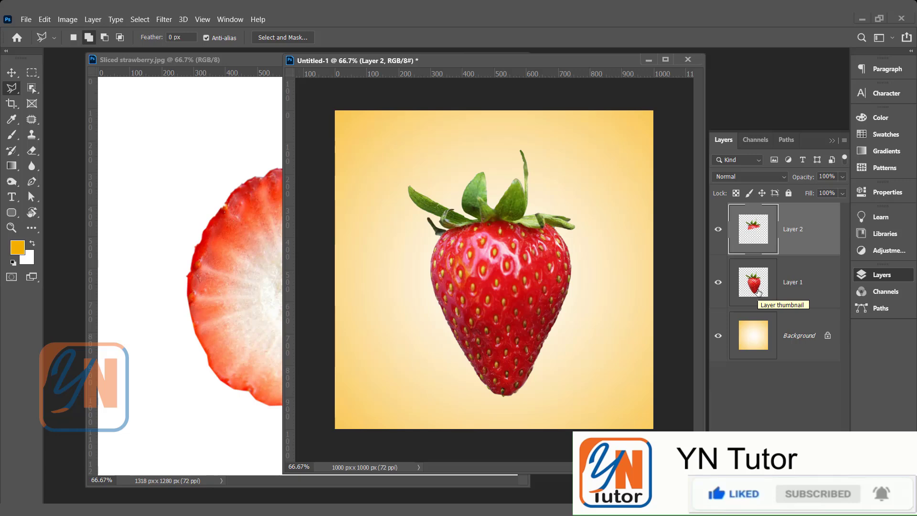
key(ctrl+z)
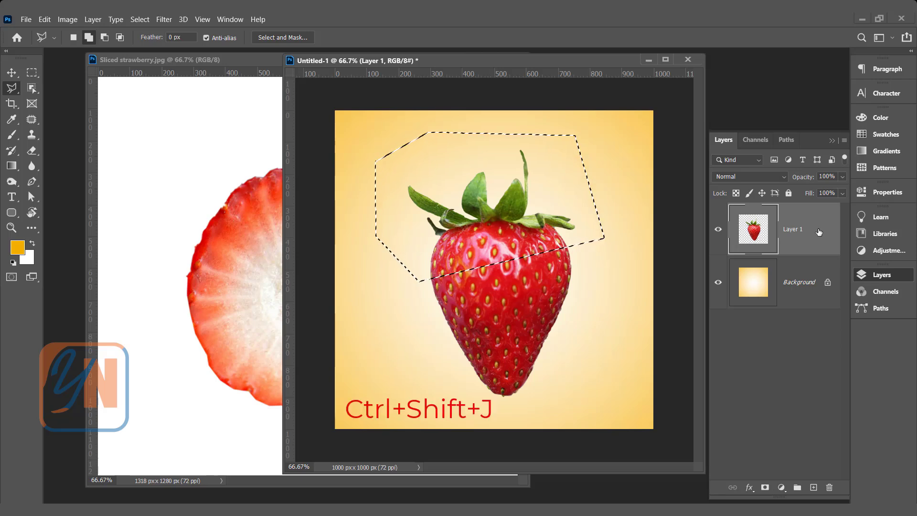
key(ctrl+shift+j)
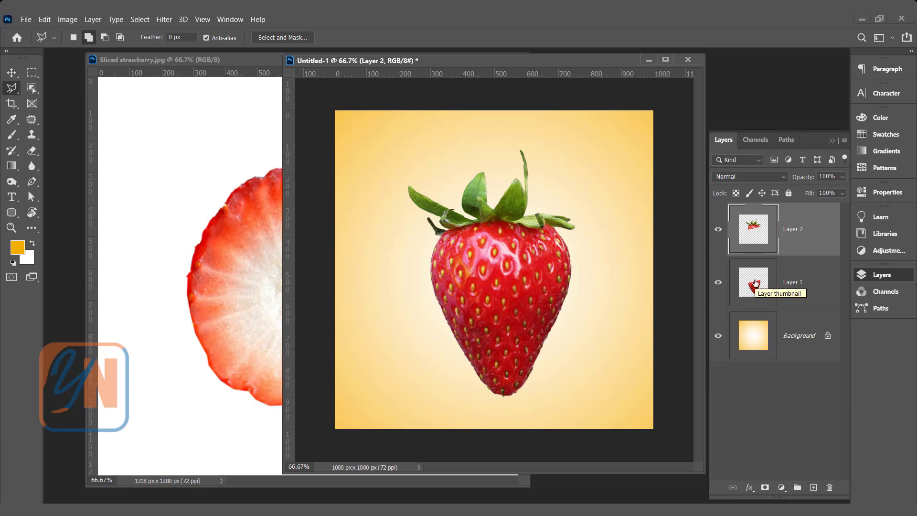
click(717, 230)
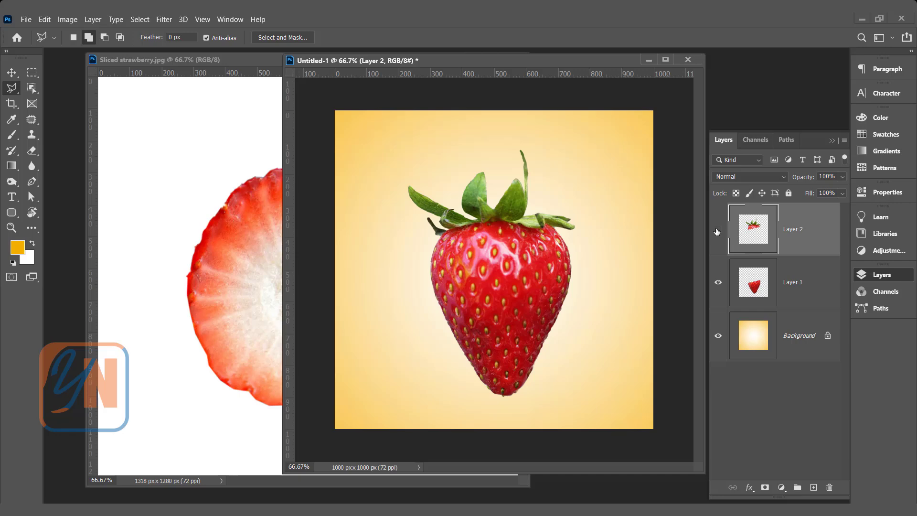
Outline the upper portion of the remaining strawberry on Layer 1 with the Polygonal Lasso, using a horizontal cut line across the fruit
click(804, 287)
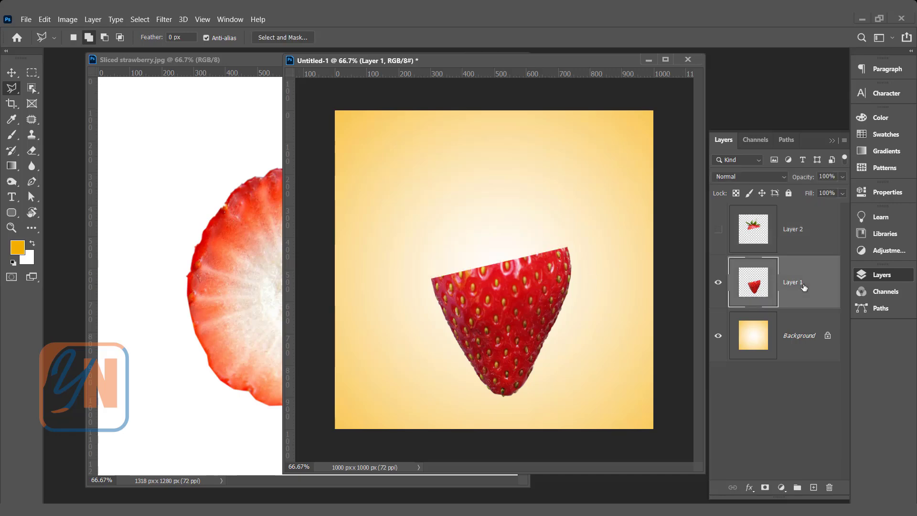
click(433, 317)
click(582, 317)
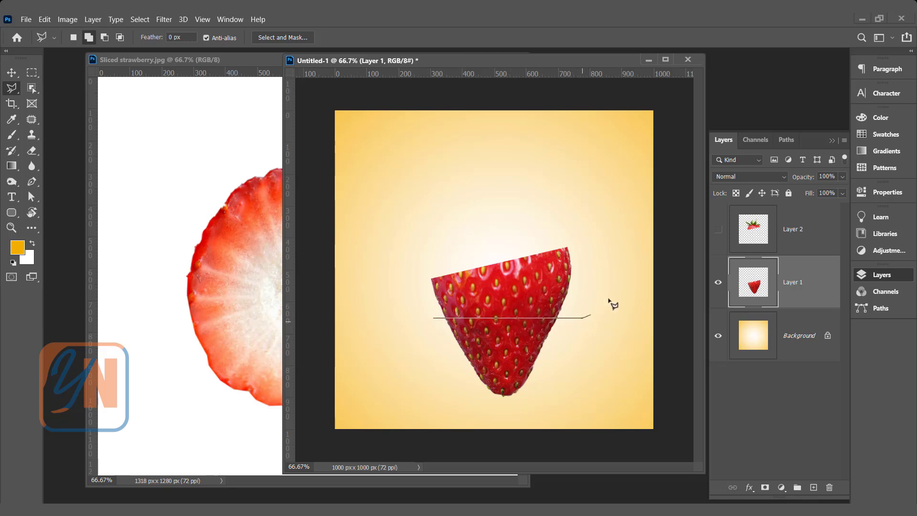
click(601, 227)
click(461, 203)
click(385, 246)
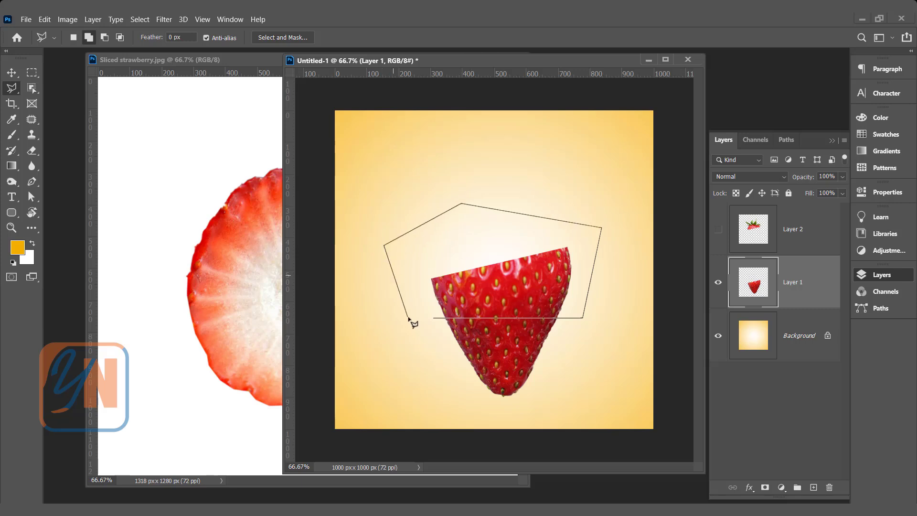
double_click(408, 318)
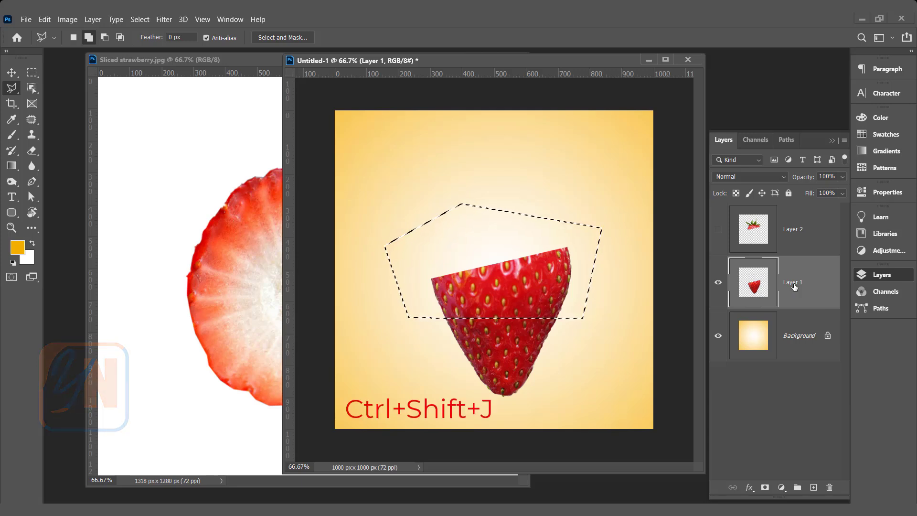
Cut the selected middle section out of Layer 1 onto its own new layer and show the leafy top again
key(ctrl+shift+j)
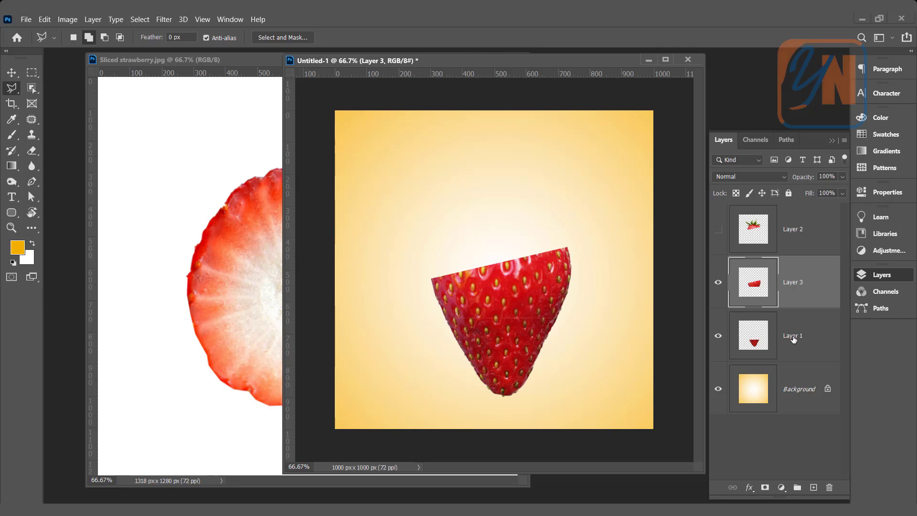
click(717, 230)
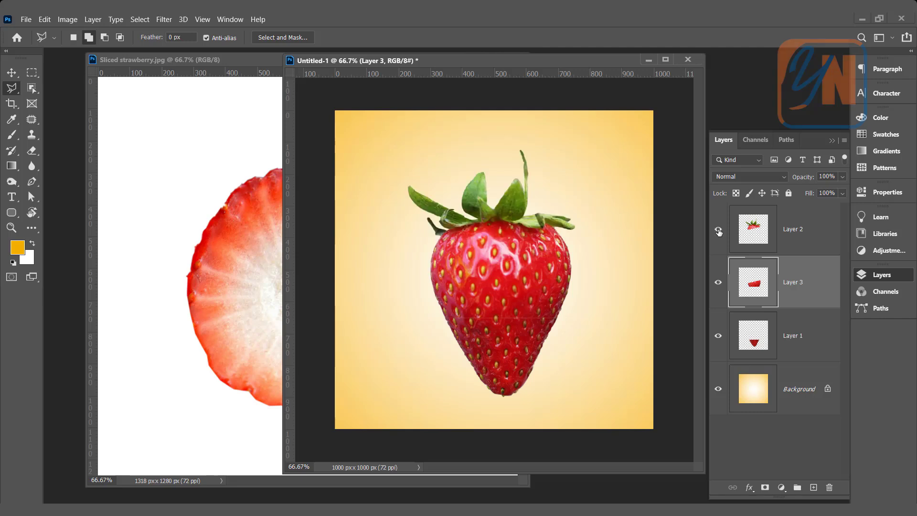
click(718, 231)
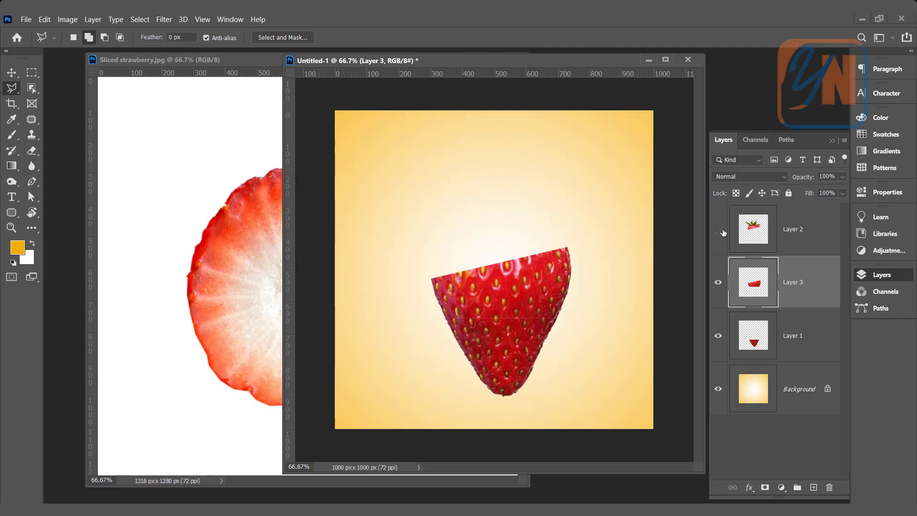
click(718, 285)
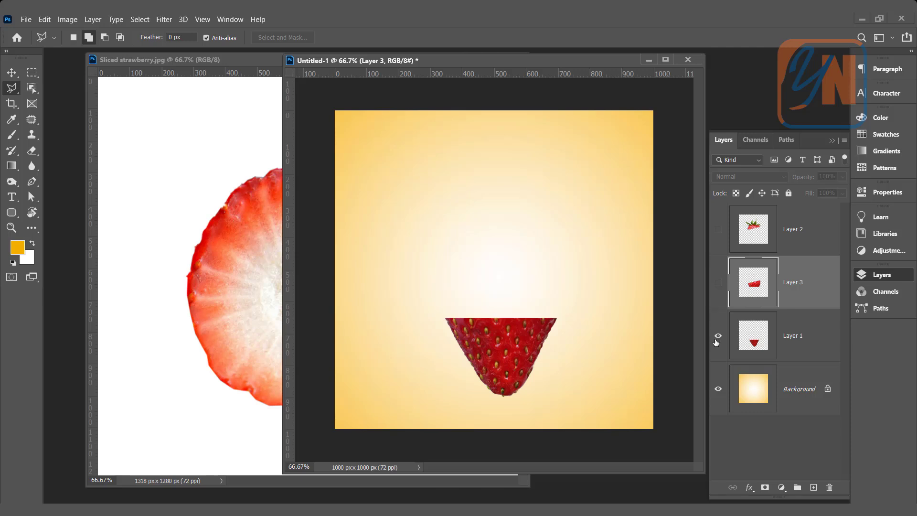
click(717, 285)
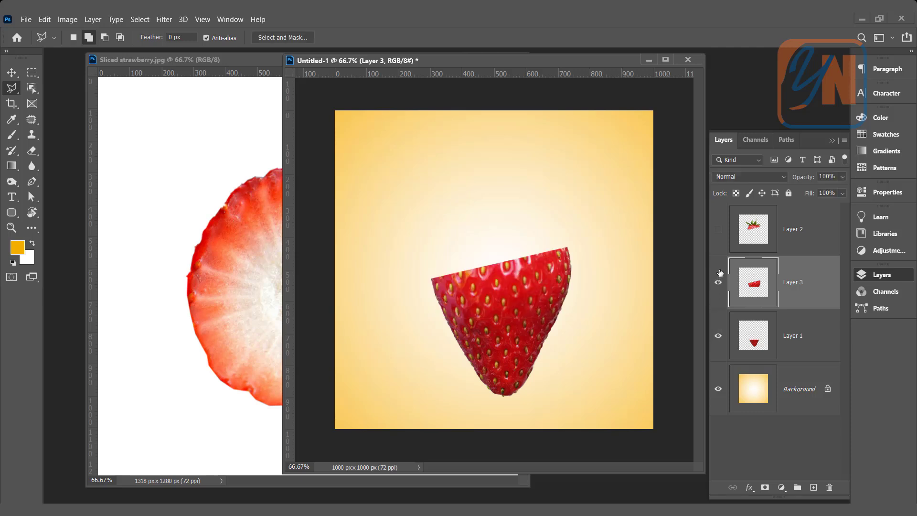
click(717, 231)
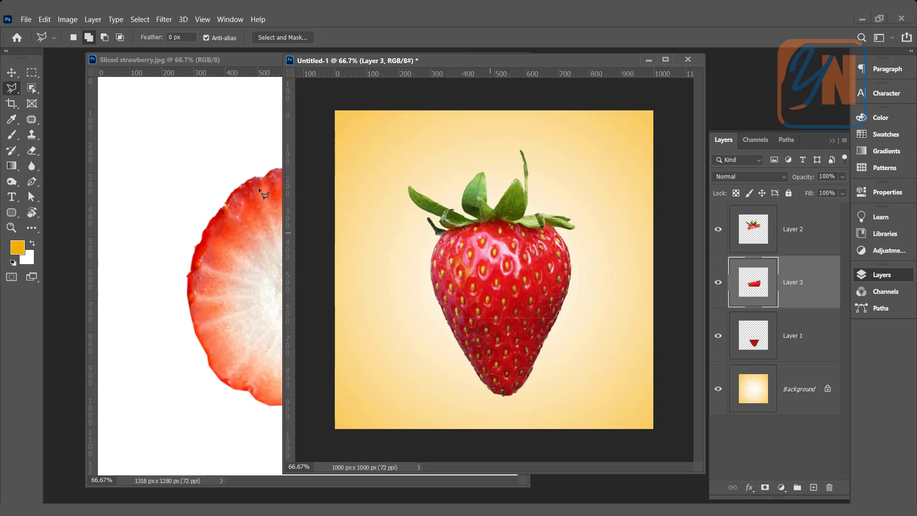
Spread the three strawberry pieces apart with the Move tool and rotate the leafy top about -8.13°
click(10, 71)
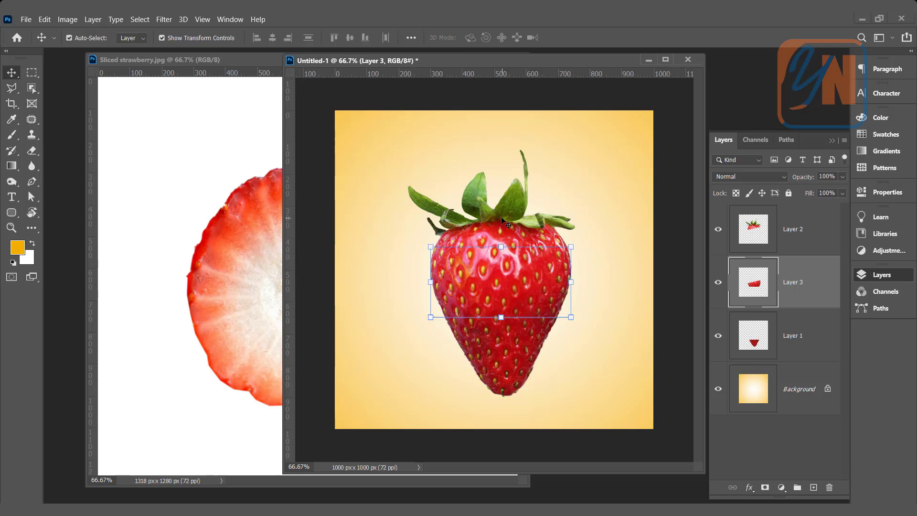
drag(502, 218, 493, 189)
drag(505, 342, 504, 354)
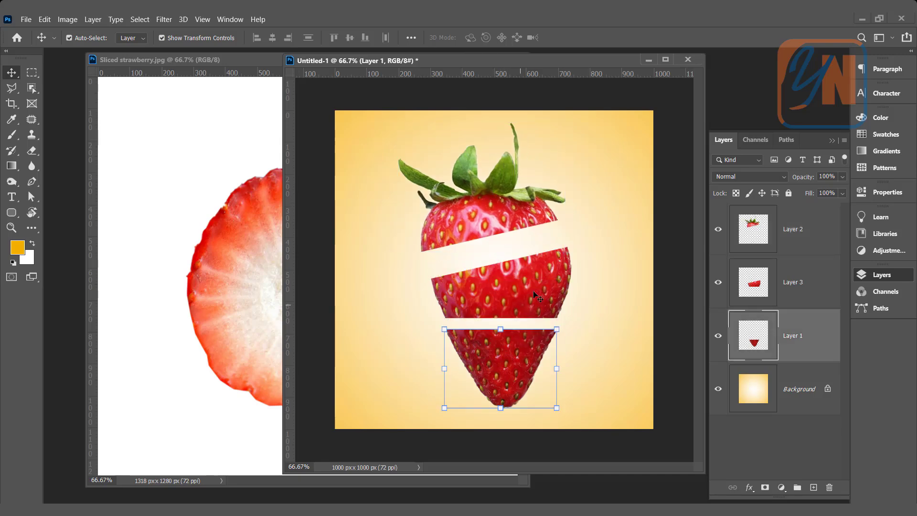
drag(530, 278, 530, 277)
drag(530, 277, 528, 272)
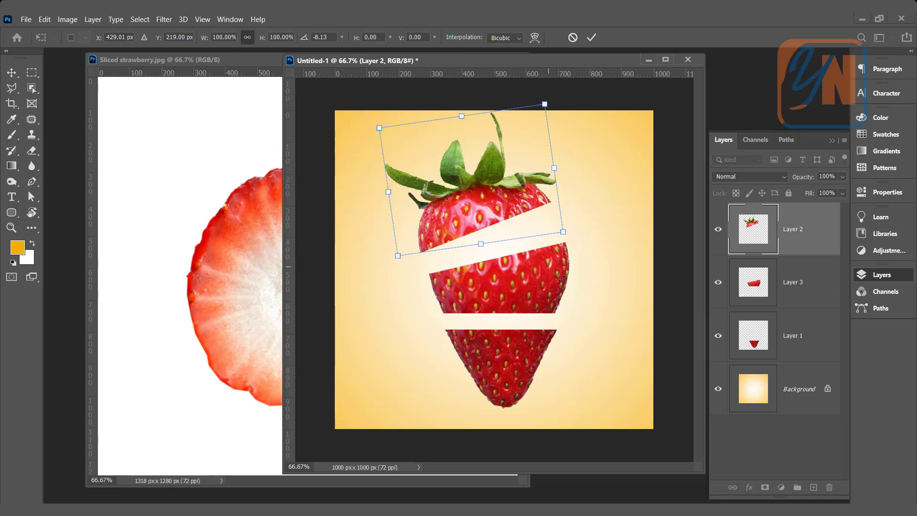
key(Escape)
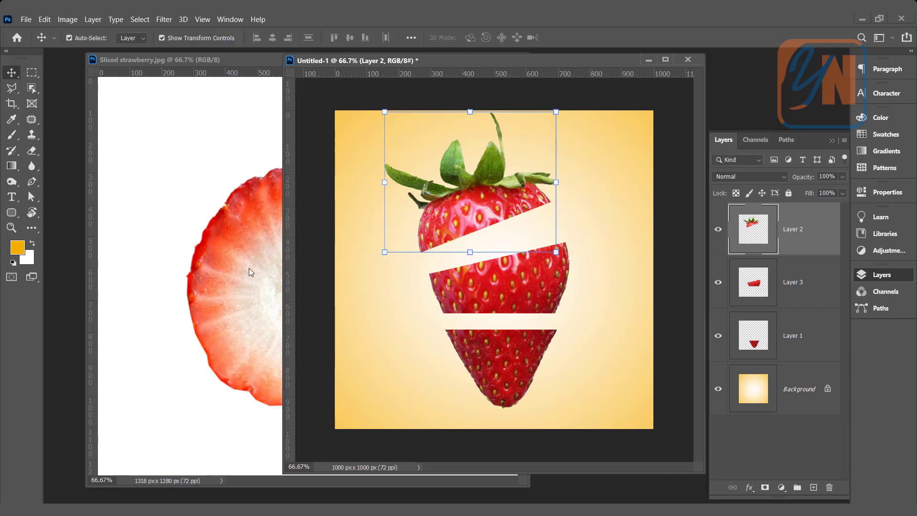
Select the round strawberry slice in Sliced strawberry.jpg with the Object Selection tool in Rectangle mode
click(248, 268)
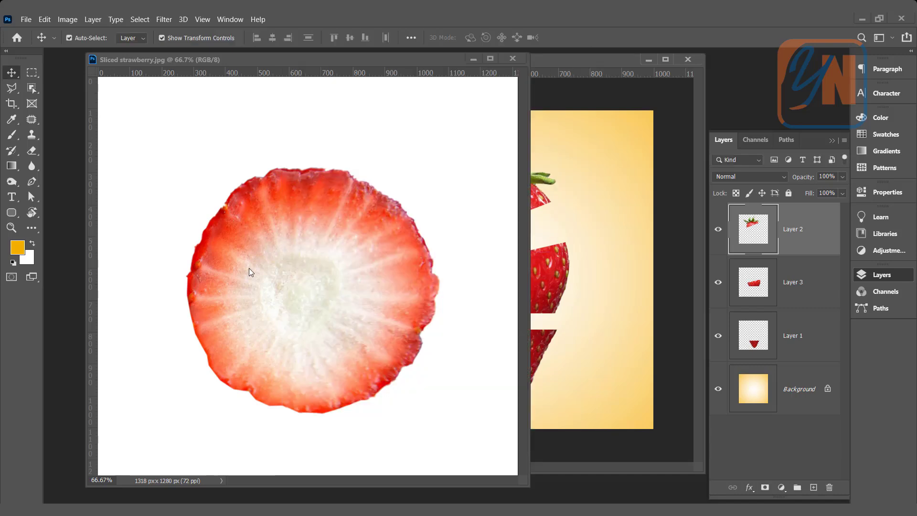
click(30, 89)
click(71, 86)
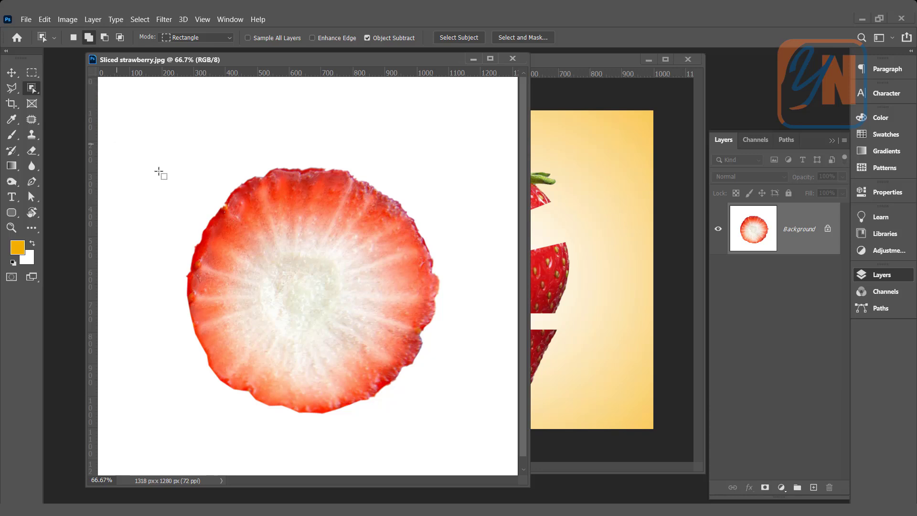
drag(164, 136, 455, 435)
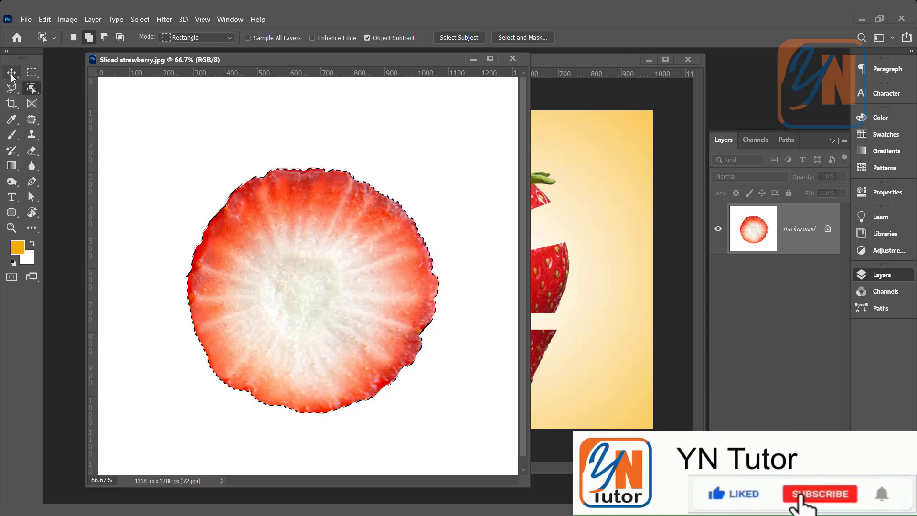
Bring the selected slice into Untitled-1 and scale it to about 49.85%
click(12, 75)
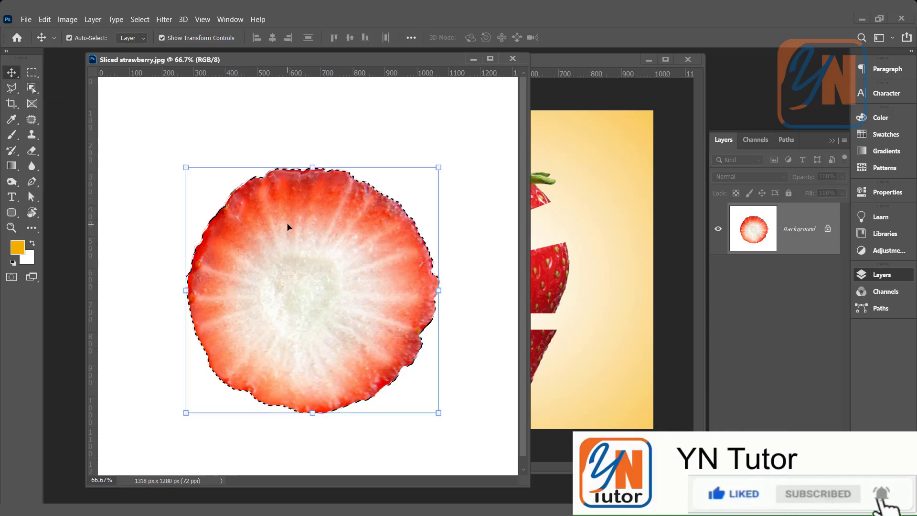
drag(287, 227, 597, 289)
key(ctrl+t)
drag(612, 138, 483, 290)
drag(482, 289, 487, 269)
drag(420, 325, 425, 350)
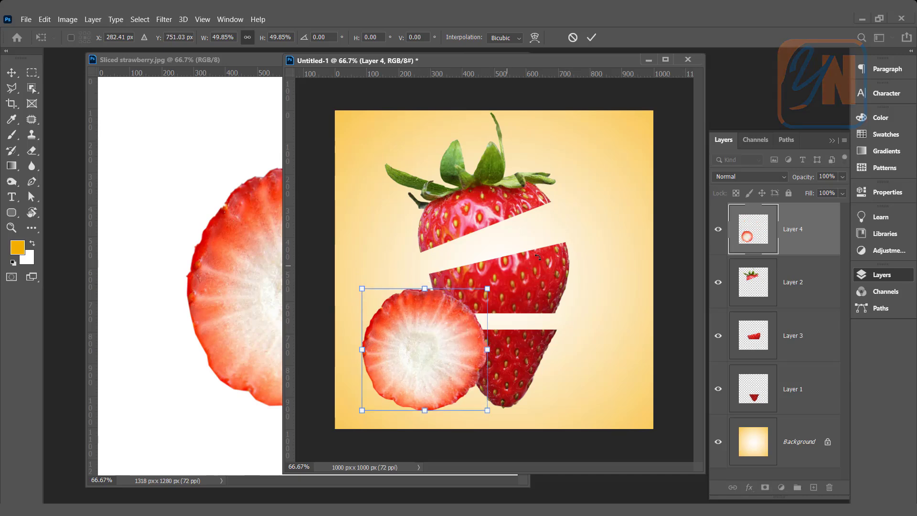
Flatten the slice to about 9.85% height, then widen to 55.31% and skew it about -13.41° vertically onto the middle piece's slanted top cut
drag(424, 288, 513, 281)
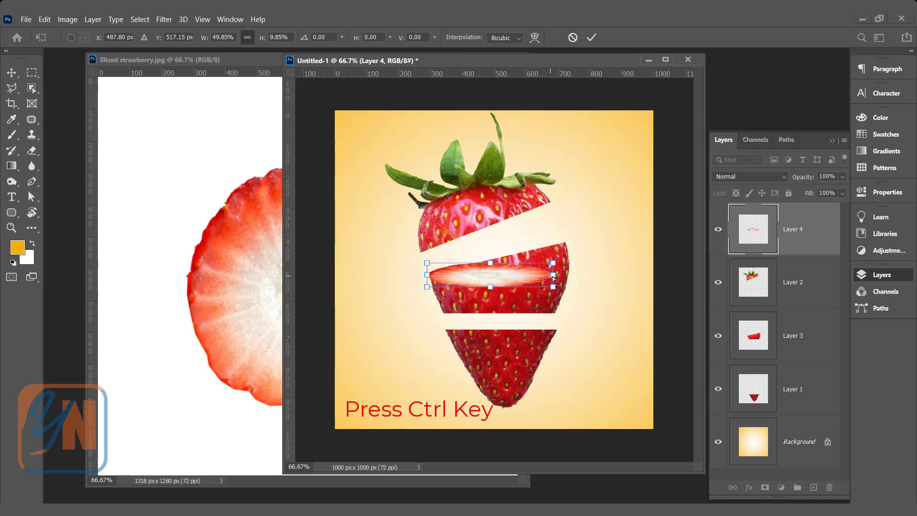
drag(554, 276, 567, 246)
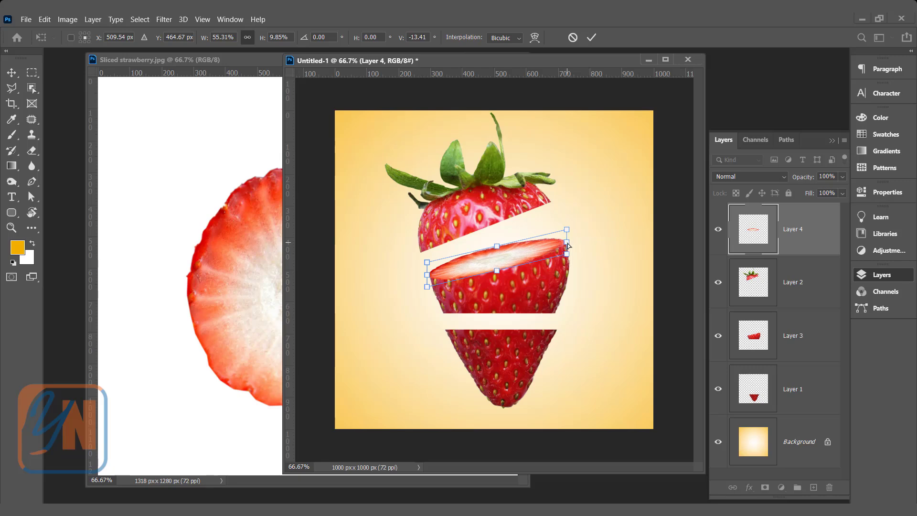
key(Return)
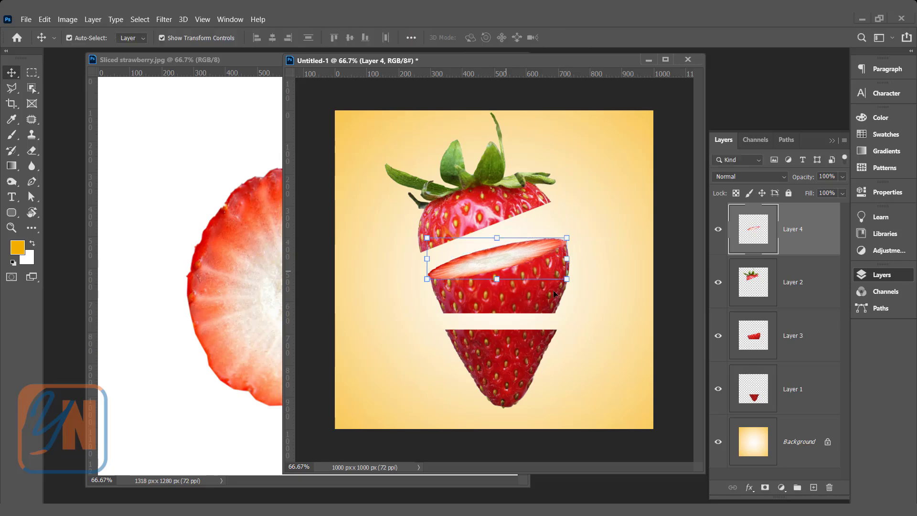
click(615, 304)
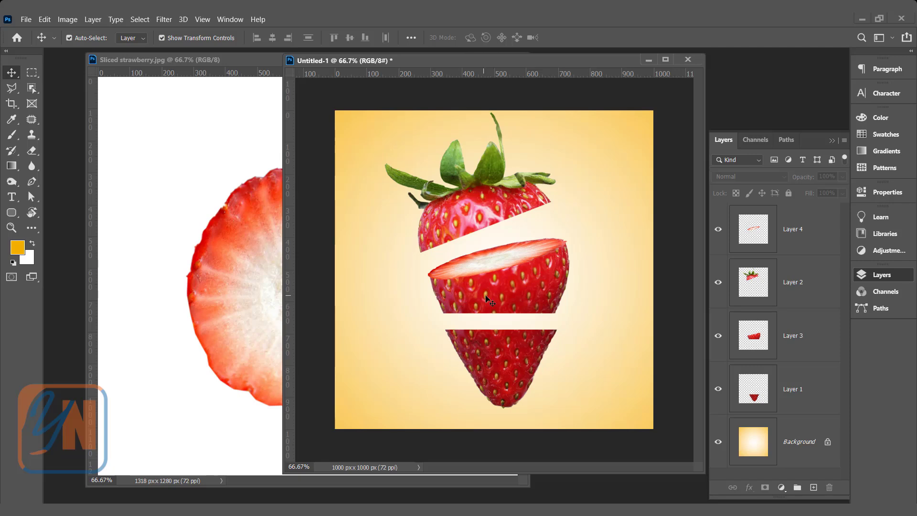
Duplicate the flattened slice and fit it under the leafy top's cut at about 95.57% width, 64.79% height and -12.46° vertical skew
click(488, 265)
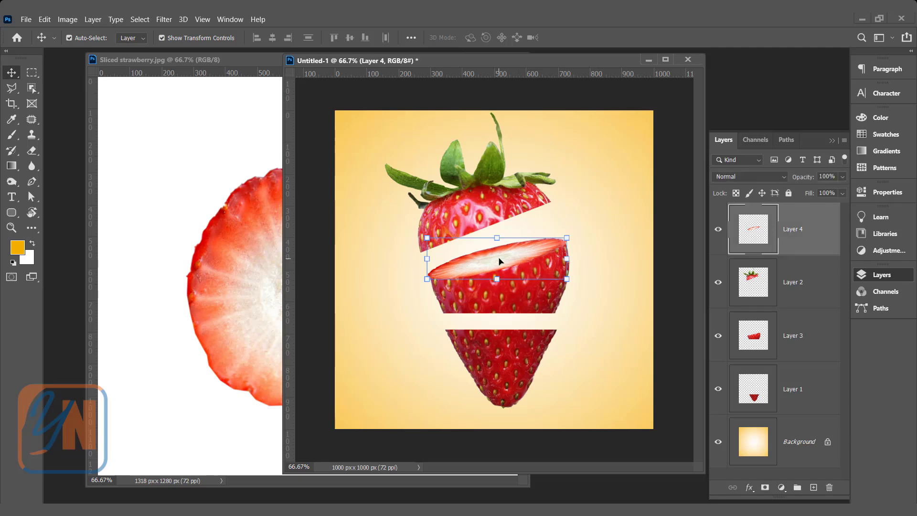
drag(500, 261, 495, 243)
key(ctrl+t)
drag(491, 214, 492, 231)
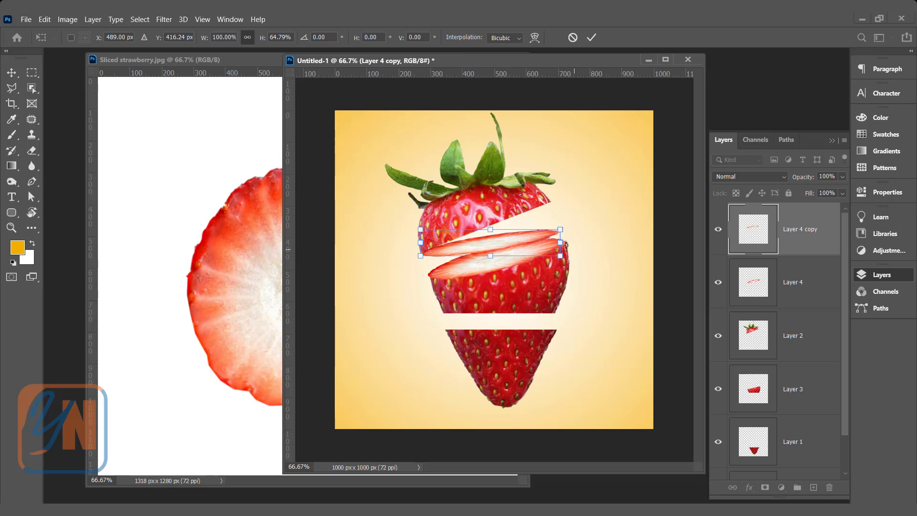
drag(562, 245, 554, 213)
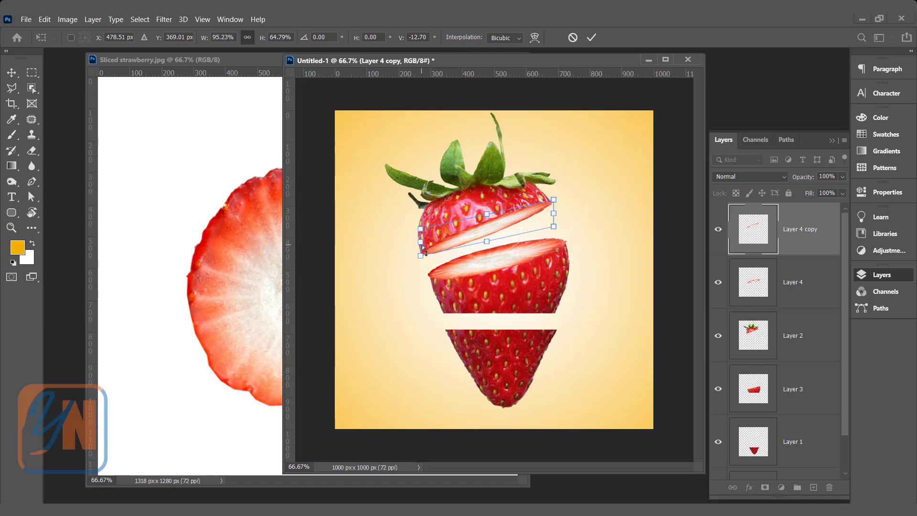
drag(422, 241, 419, 245)
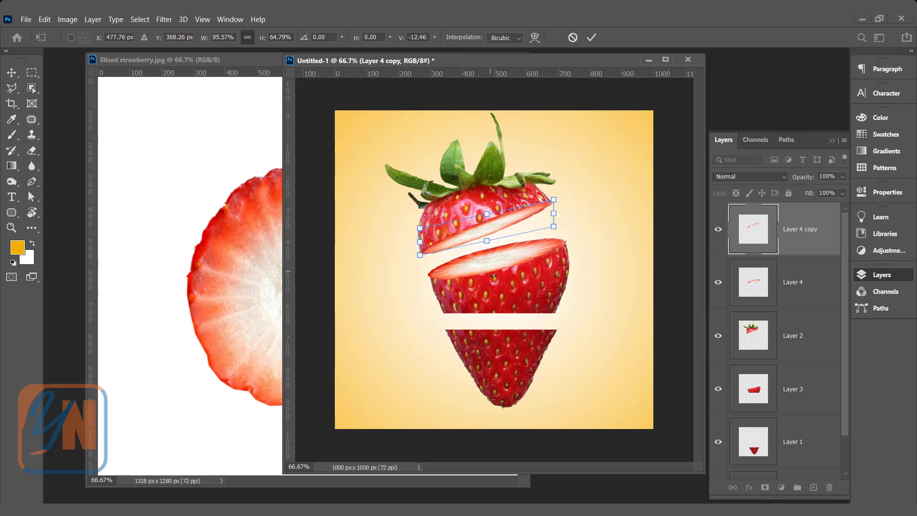
key(Return)
Duplicate the middle piece's slice and reshape the copy to cover the horizontal cut face of the bottom piece
click(512, 256)
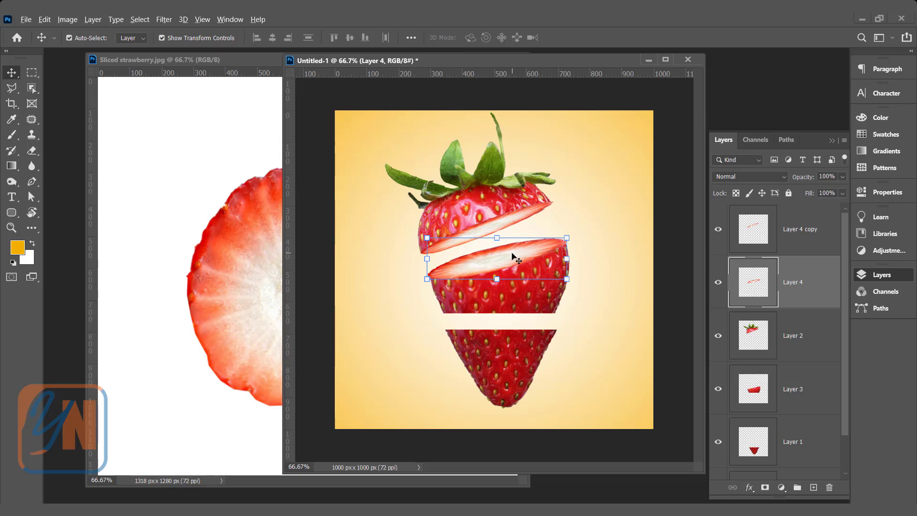
drag(512, 253, 528, 306)
drag(584, 312, 560, 345)
key(Return)
click(412, 322)
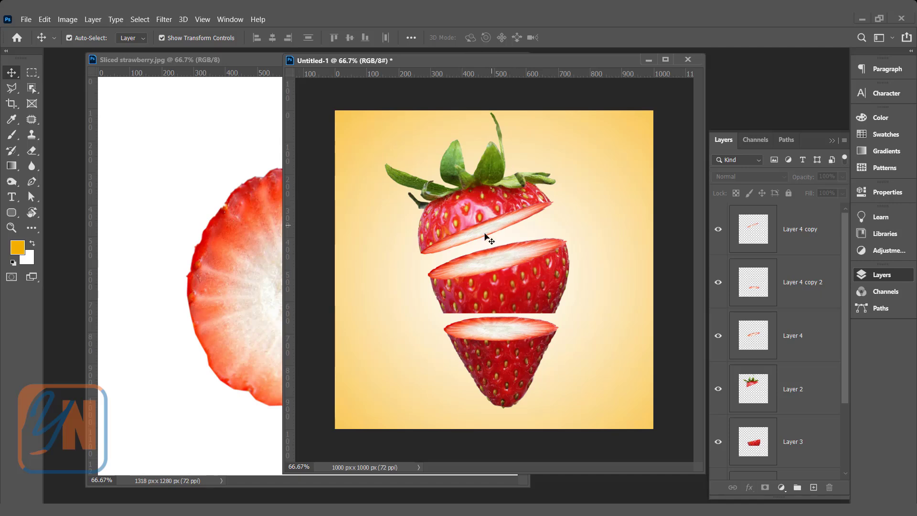
Place Layer 4 copy directly above Layer 2, link the two layers, and move the linked leafy top slightly up and left
drag(578, 175, 517, 210)
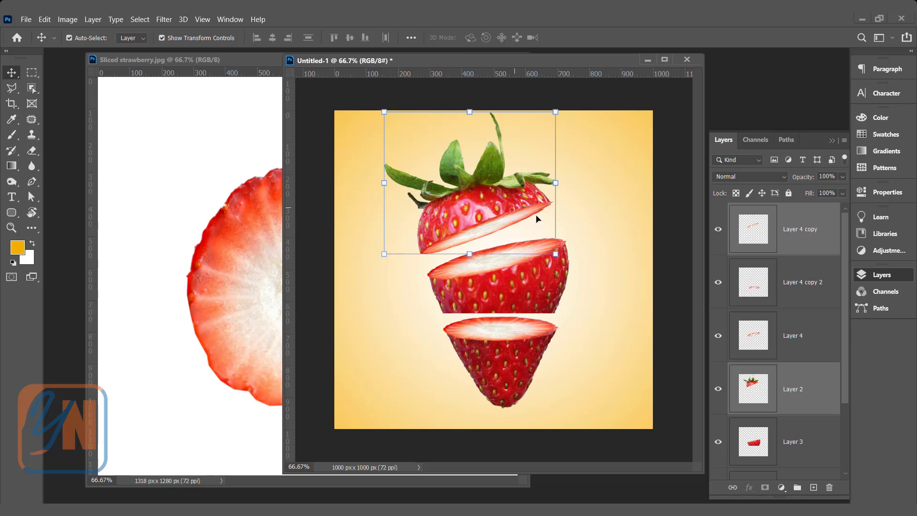
click(810, 233)
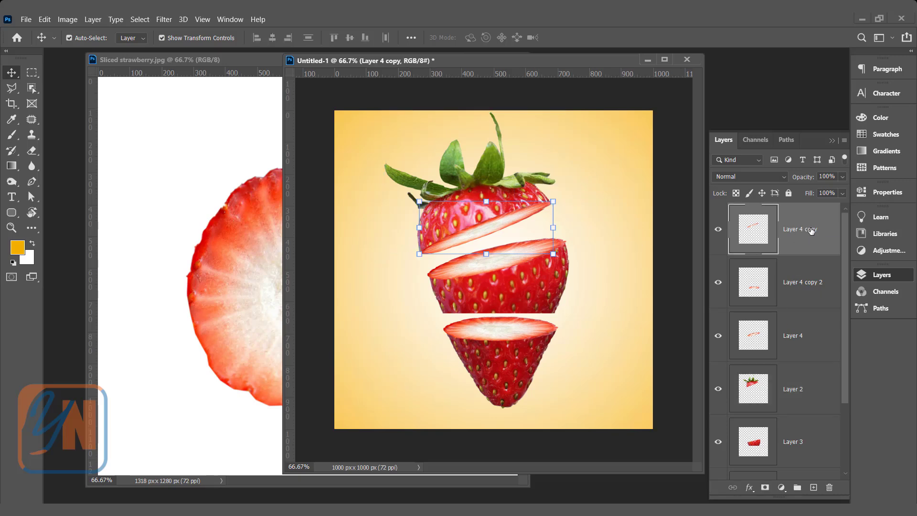
drag(809, 232, 789, 364)
ctrl+click(801, 387)
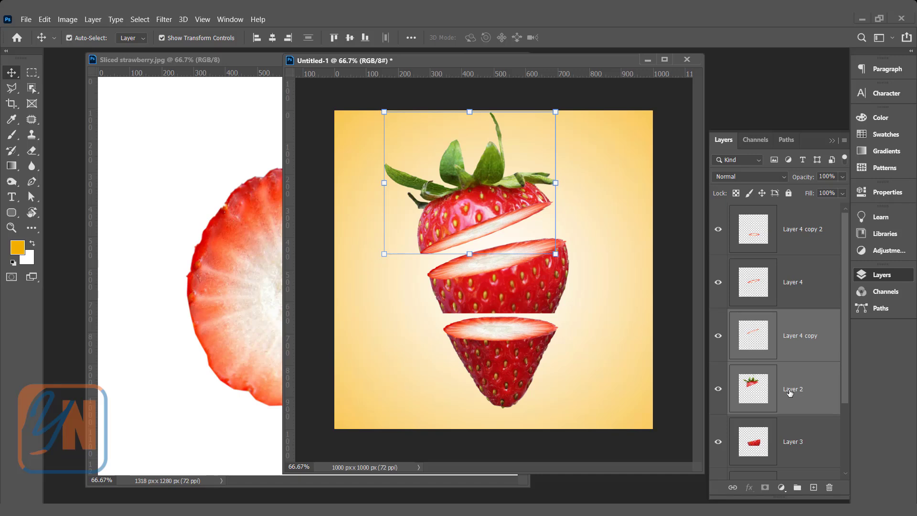
right_click(789, 392)
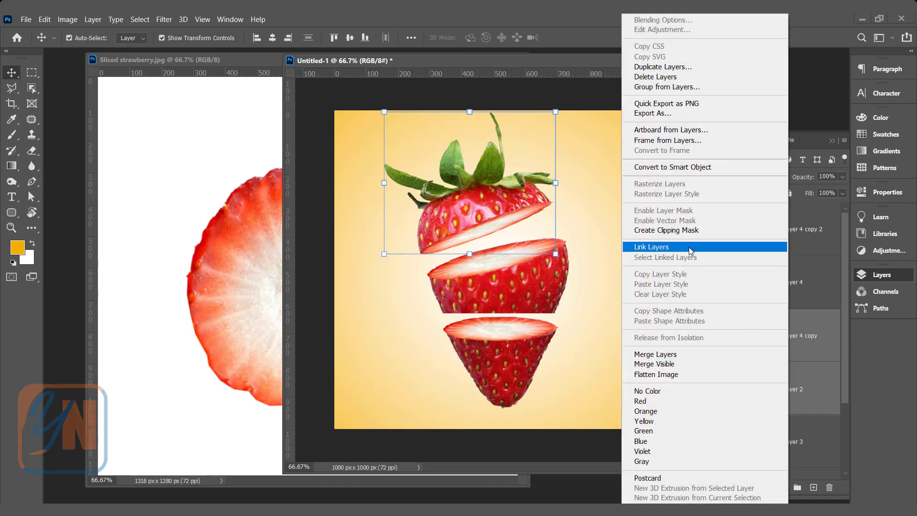
click(625, 245)
drag(496, 210, 484, 199)
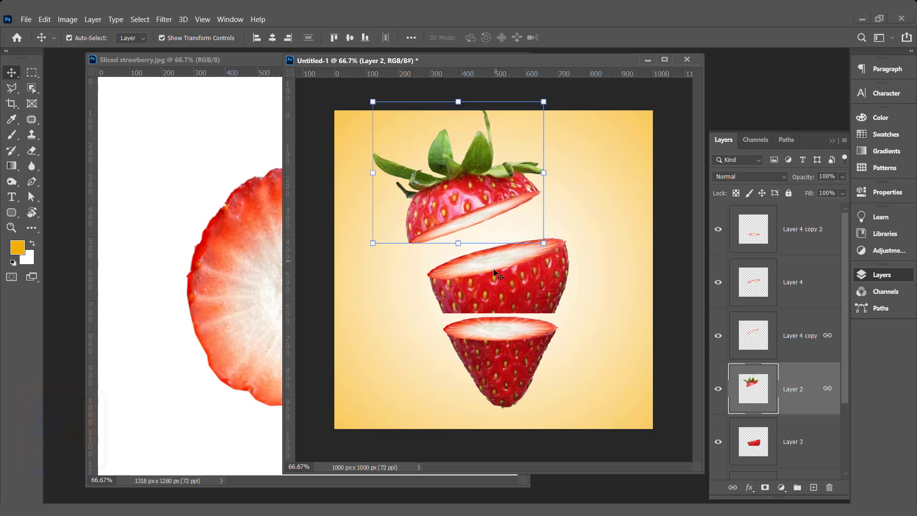
Place Layer 4 directly above Layer 3 and link the two layers of the middle piece
drag(617, 236, 563, 253)
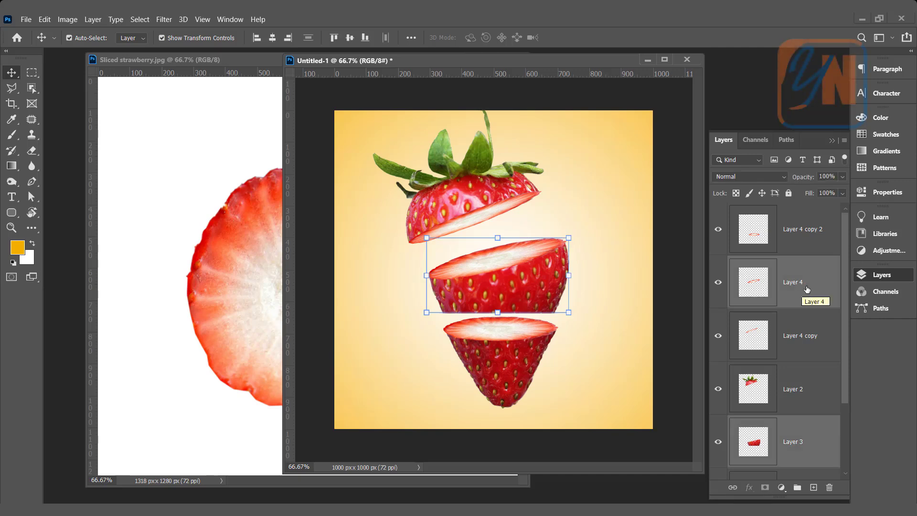
drag(813, 283, 813, 438)
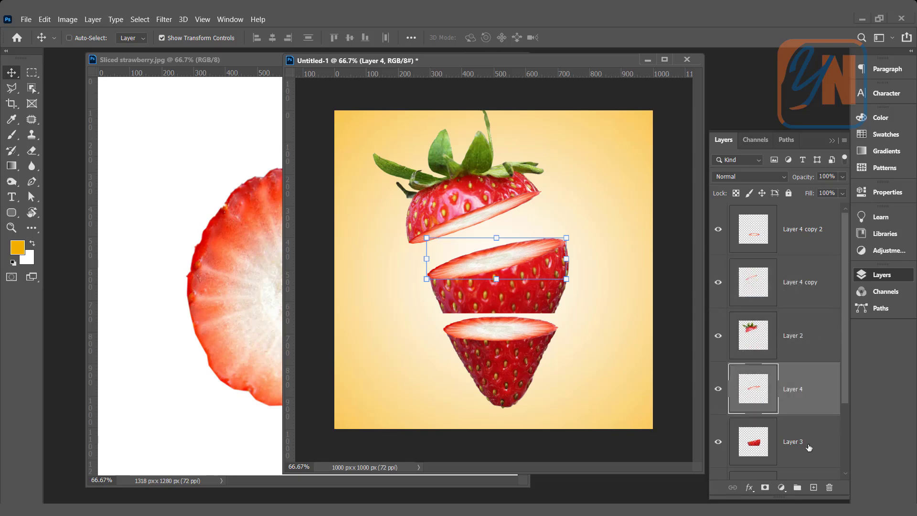
ctrl+click(808, 445)
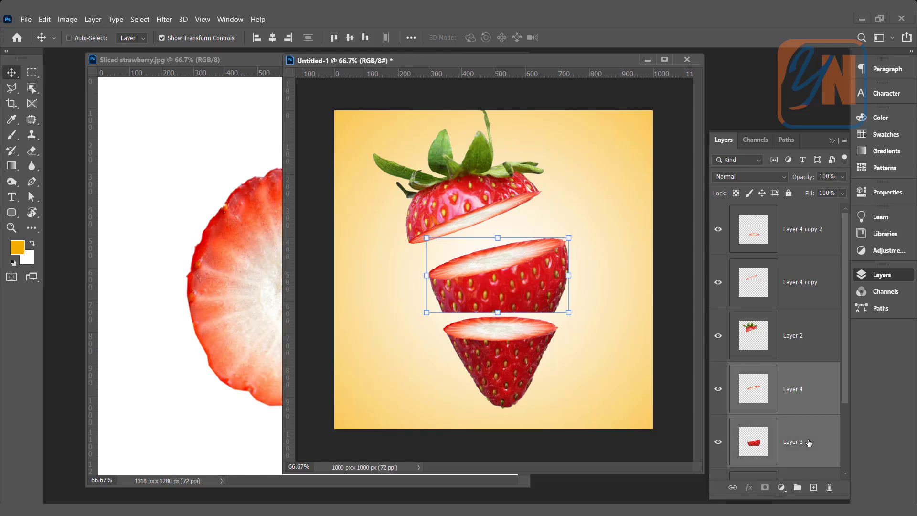
right_click(807, 415)
click(697, 247)
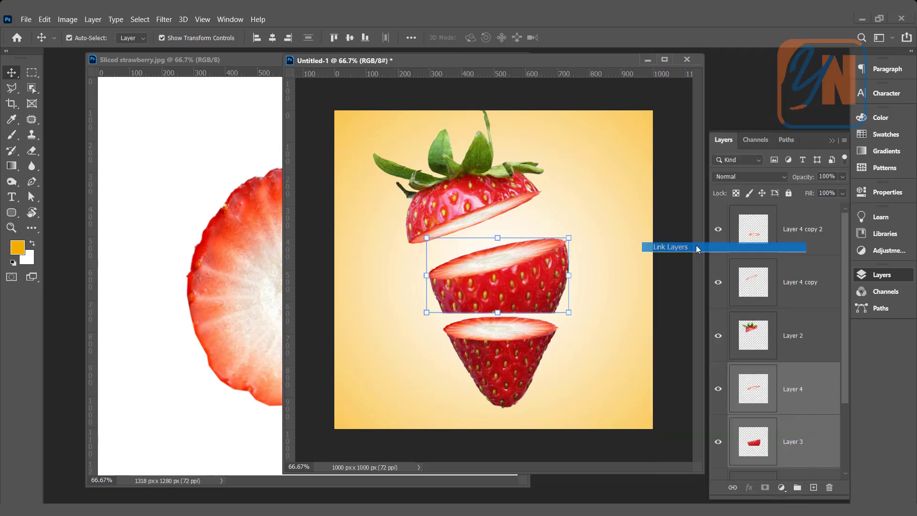
click(578, 368)
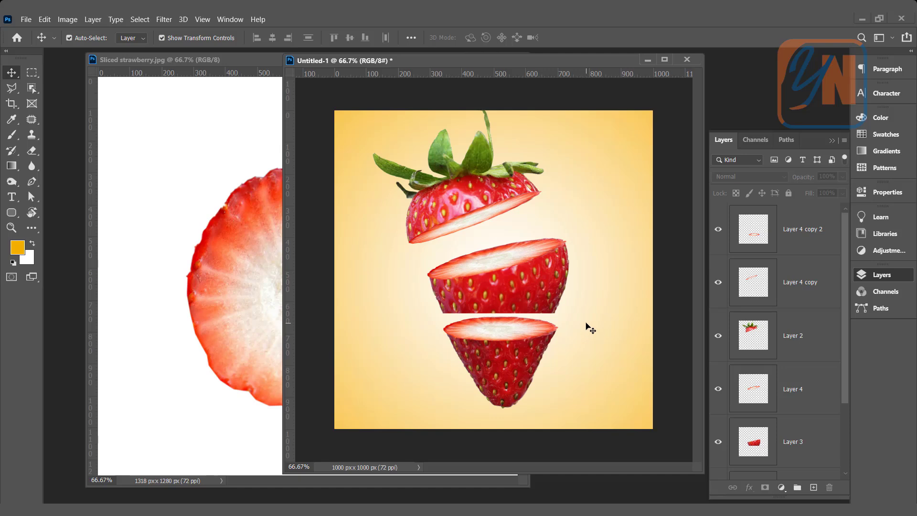
Place Layer 4 copy 2 directly above Layer 1 and link the two layers of the bottom piece
drag(576, 322, 529, 346)
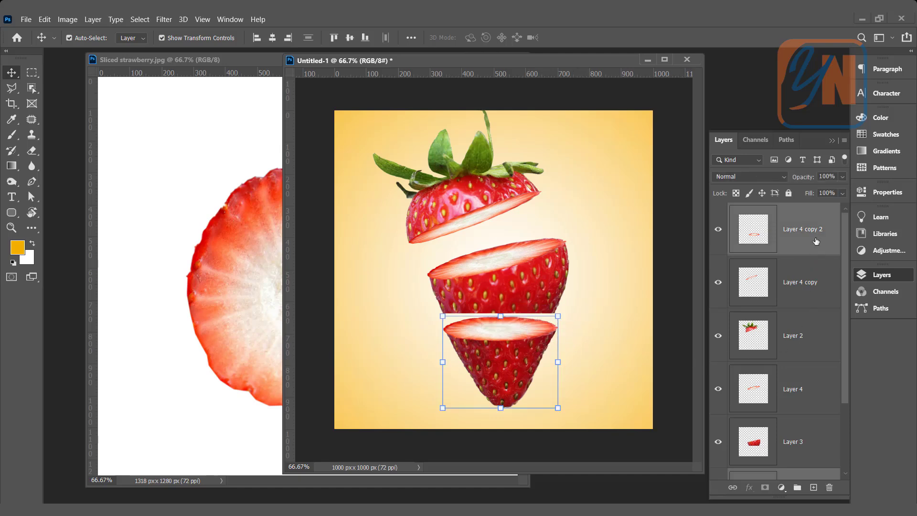
drag(816, 241, 799, 396)
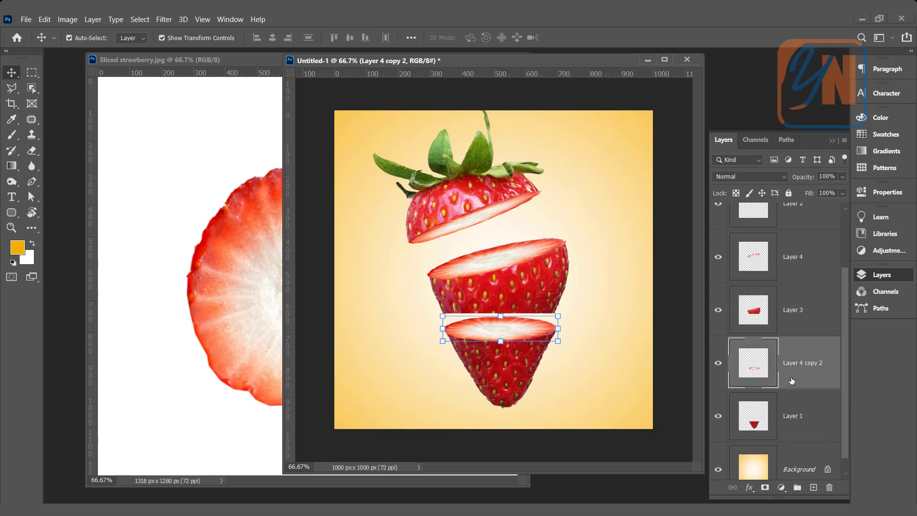
ctrl+click(791, 419)
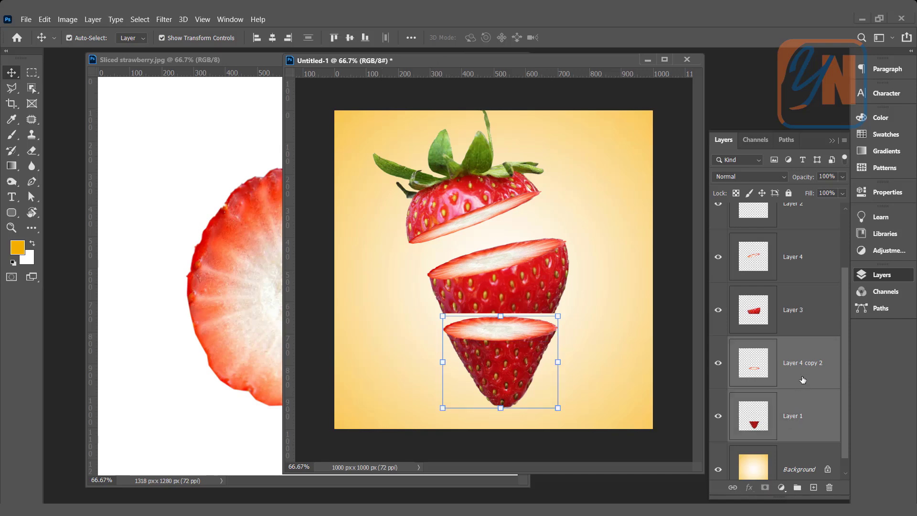
right_click(802, 380)
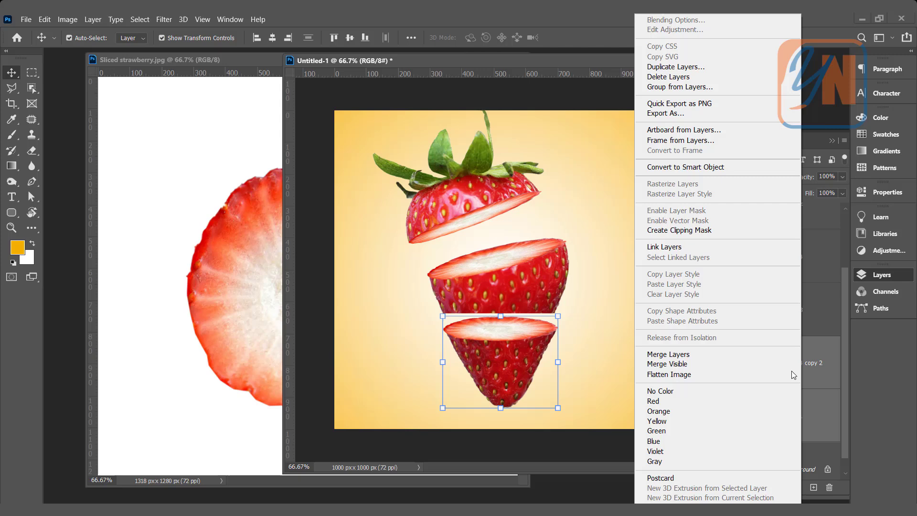
click(681, 251)
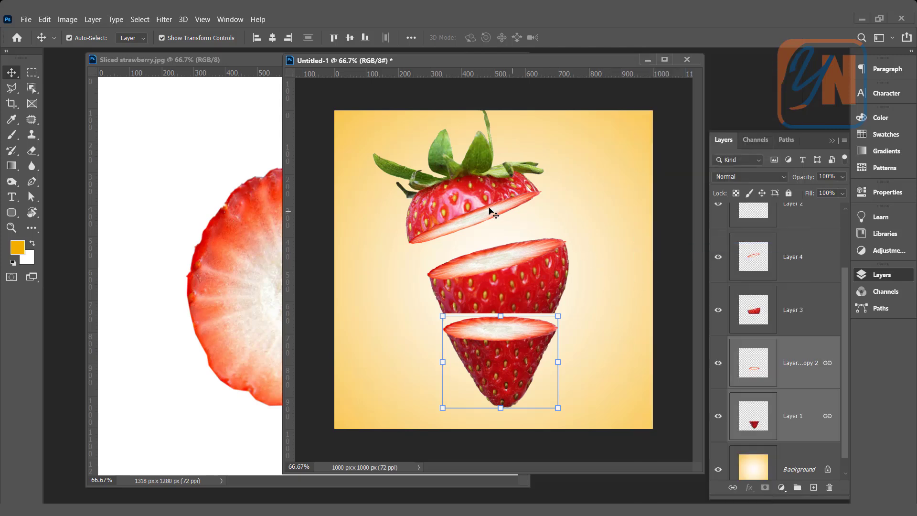
Move the linked leafy top slightly up and right, and raise the linked middle piece slightly to even out the gaps
click(462, 206)
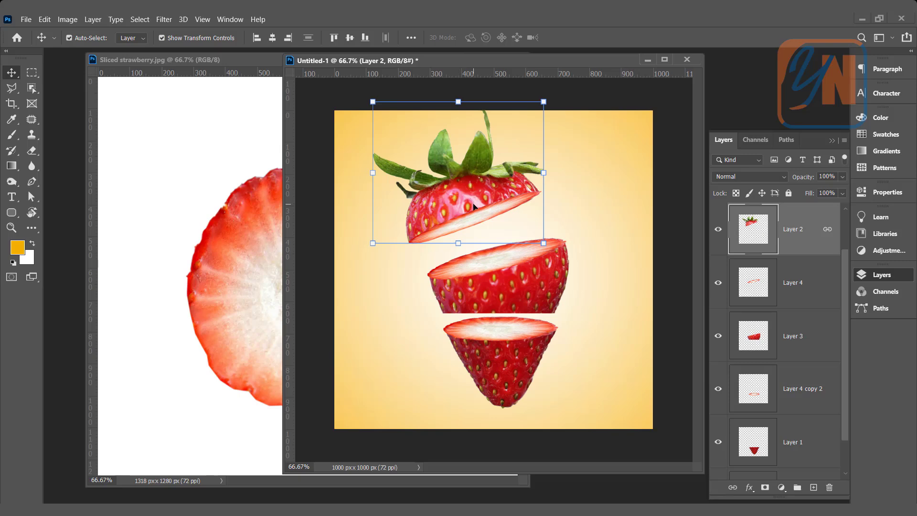
drag(474, 206, 479, 202)
drag(517, 283, 524, 278)
click(521, 354)
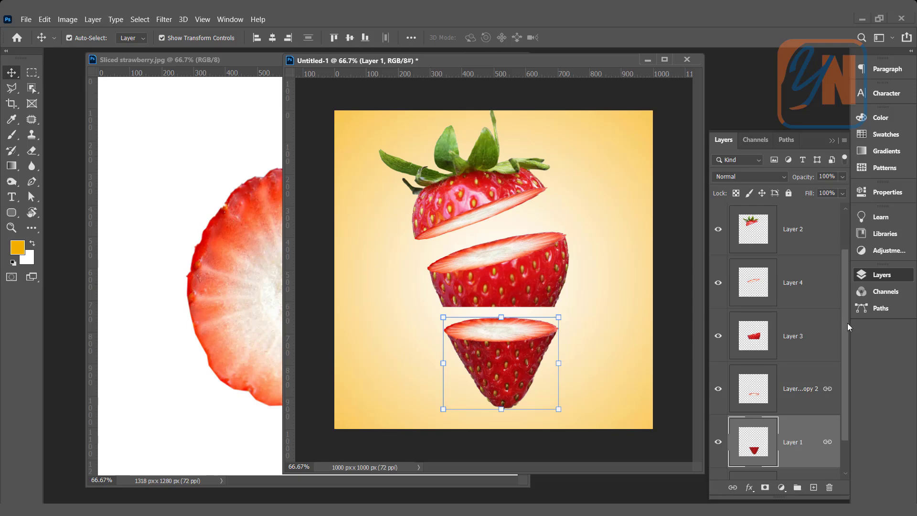
Add a new layer directly above the Background and reset the foreground colour to black
drag(847, 323, 836, 402)
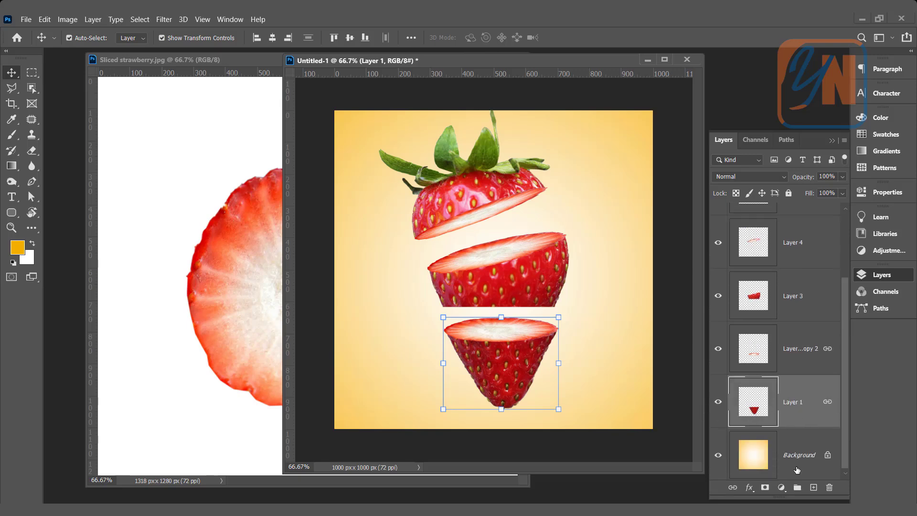
click(801, 457)
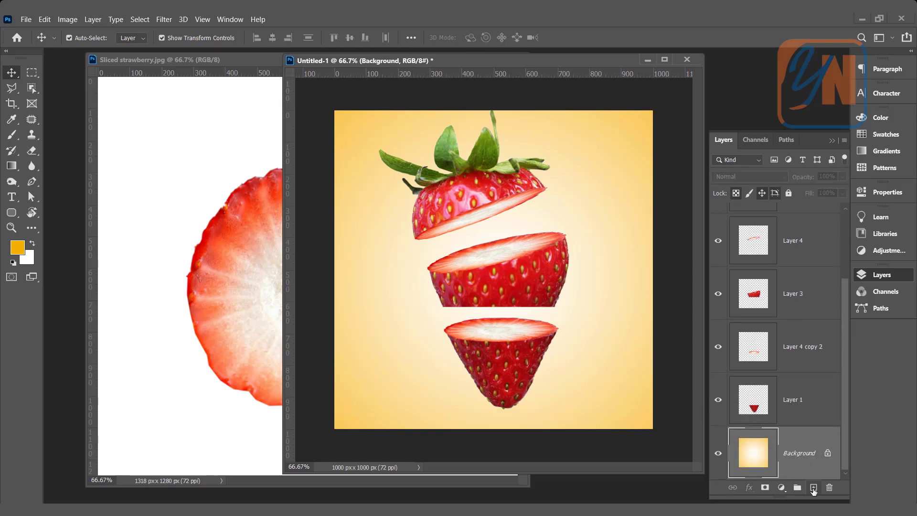
click(813, 488)
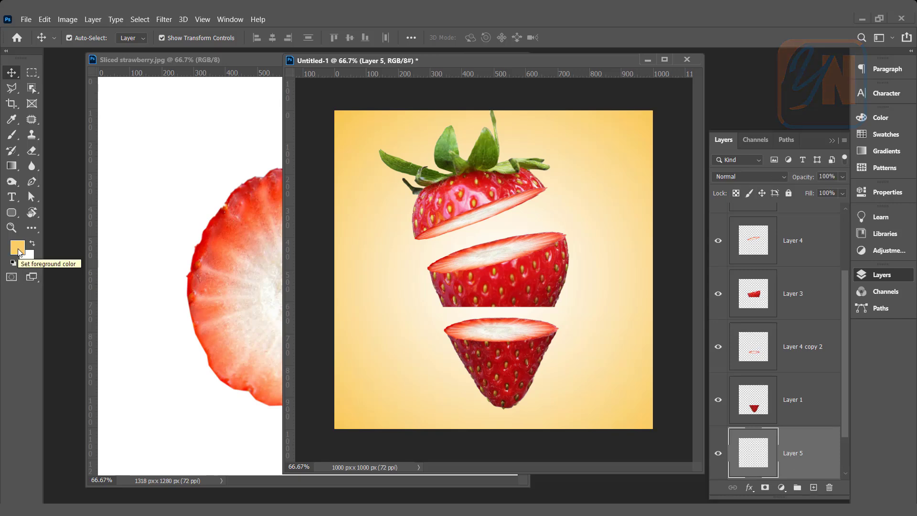
click(14, 263)
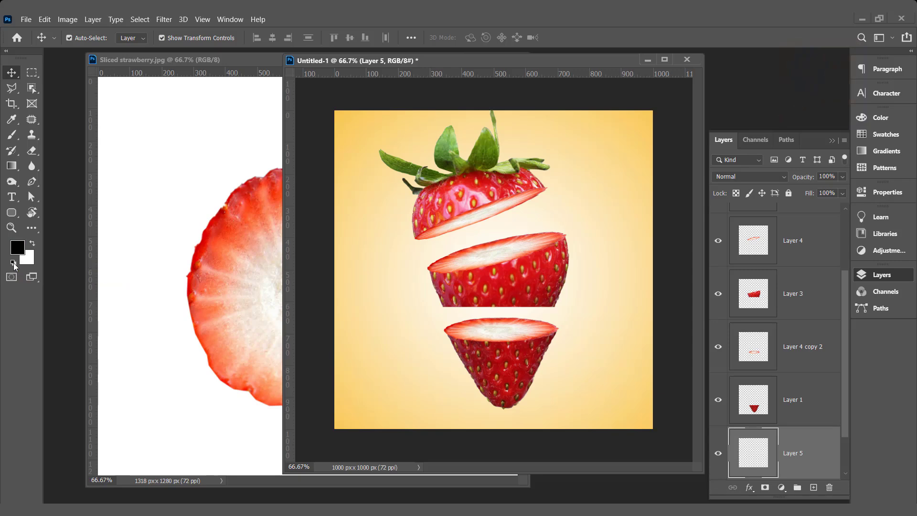
Paint a soft black shadow on Layer 5 just beneath the strawberry's bottom tip with a flattened 300 px brush
click(13, 142)
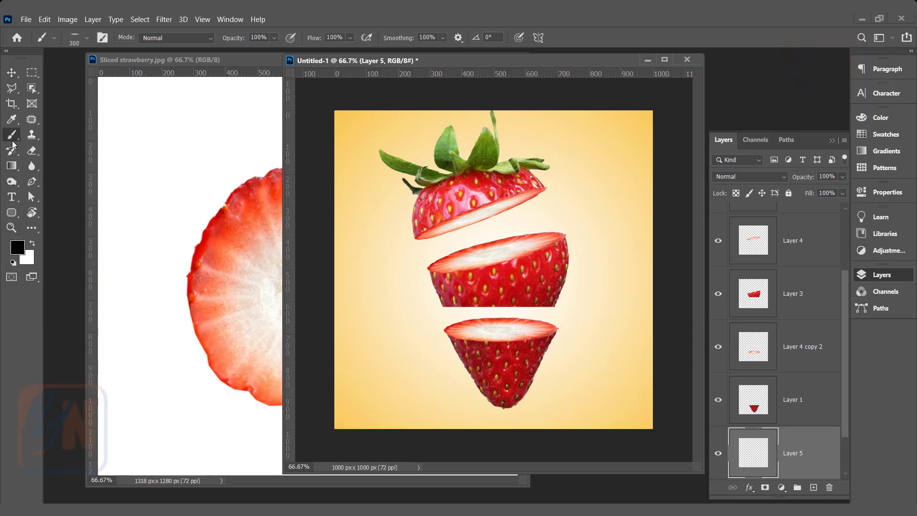
click(73, 39)
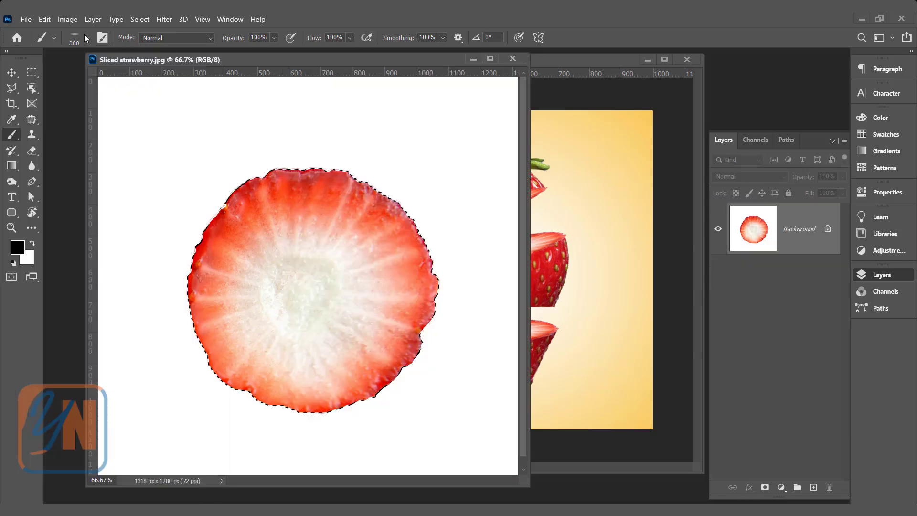
click(85, 37)
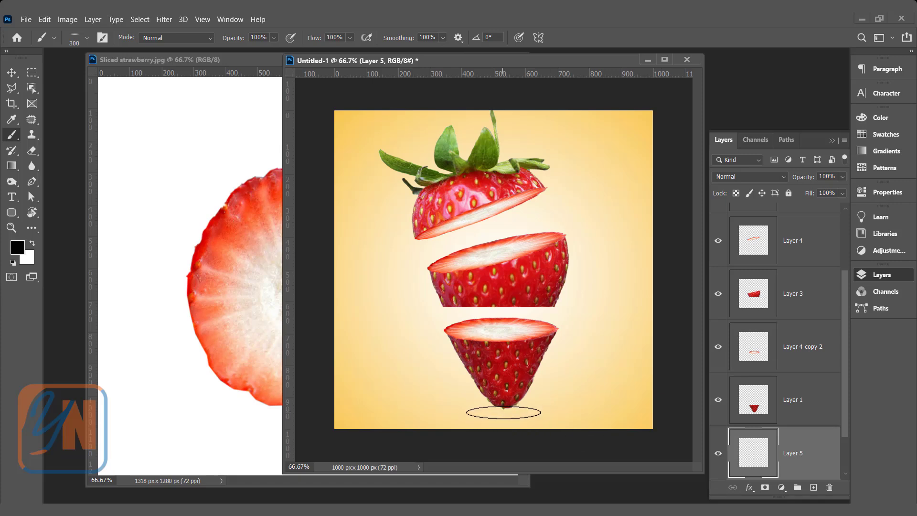
click(503, 412)
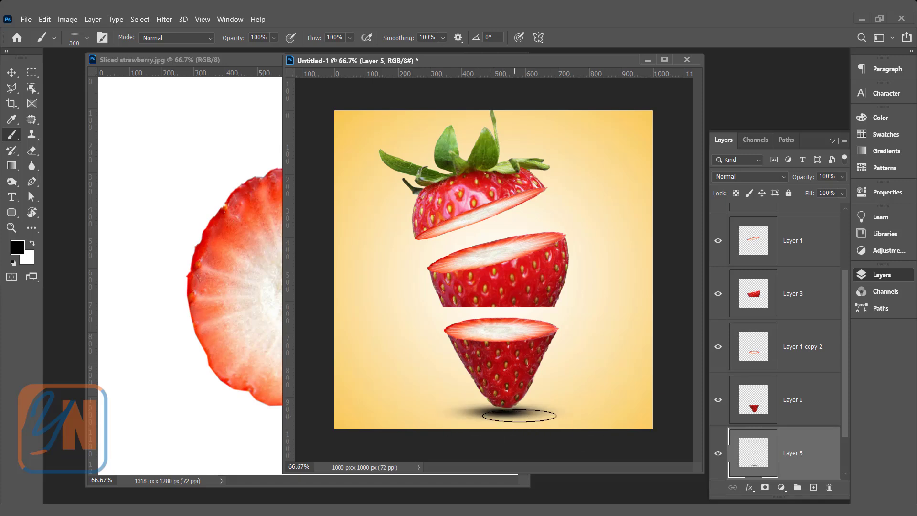
Reduce the shadow layer's opacity to 70% and switch to the Move tool
click(843, 178)
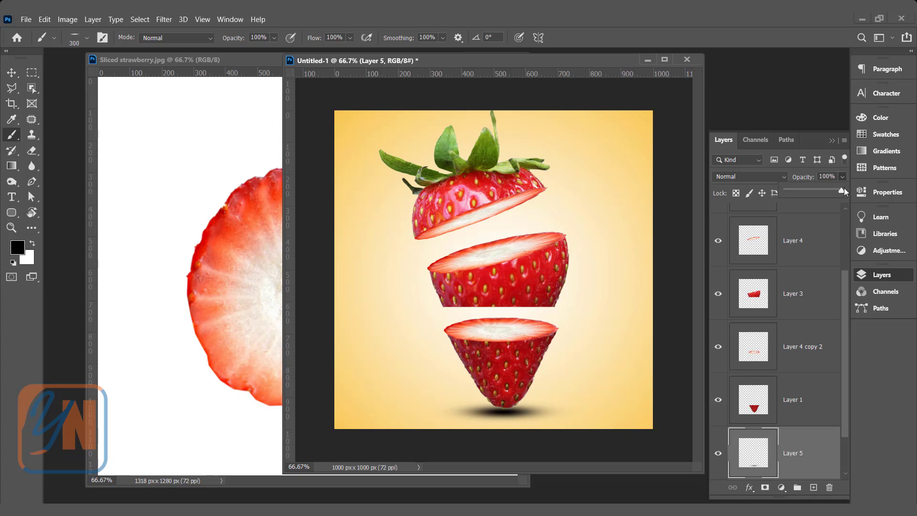
drag(842, 192, 826, 193)
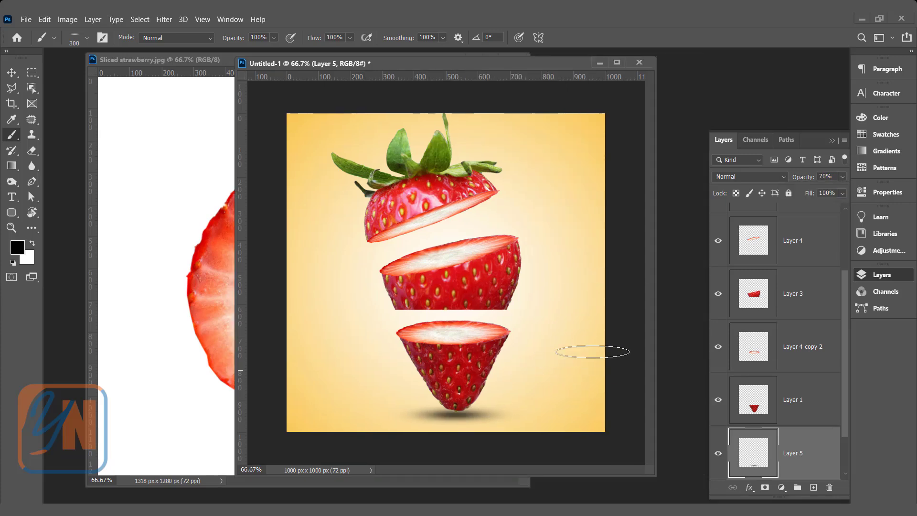
key(v)
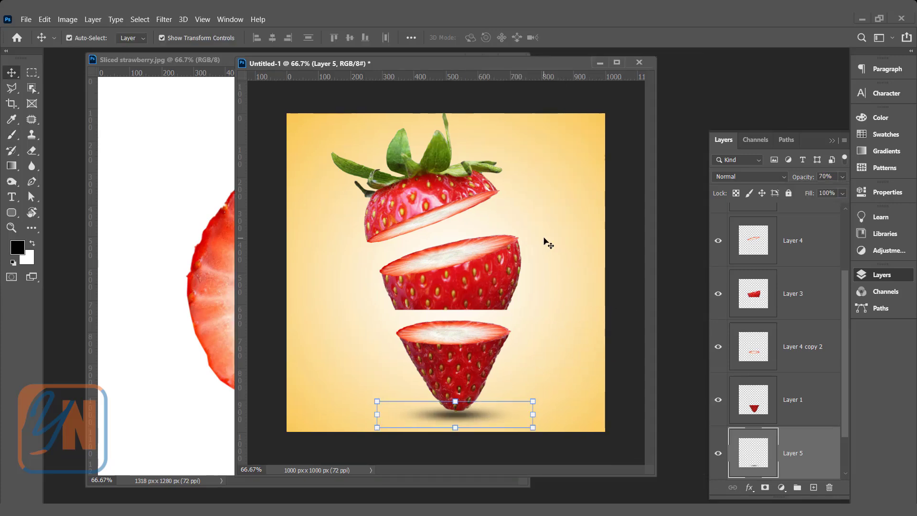